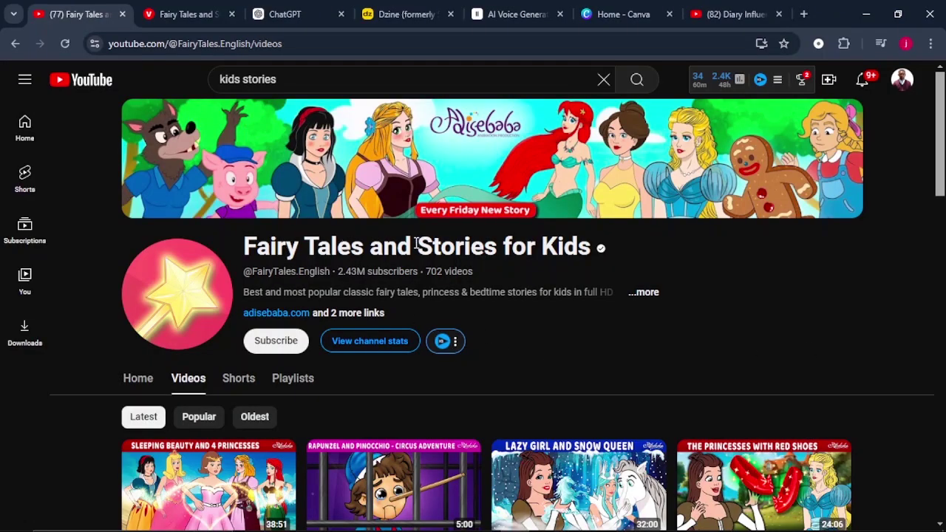
- Scroll down through the channel's latest bedtime-story thumbnails, then back up
scroll(540, 332, "down", 5)
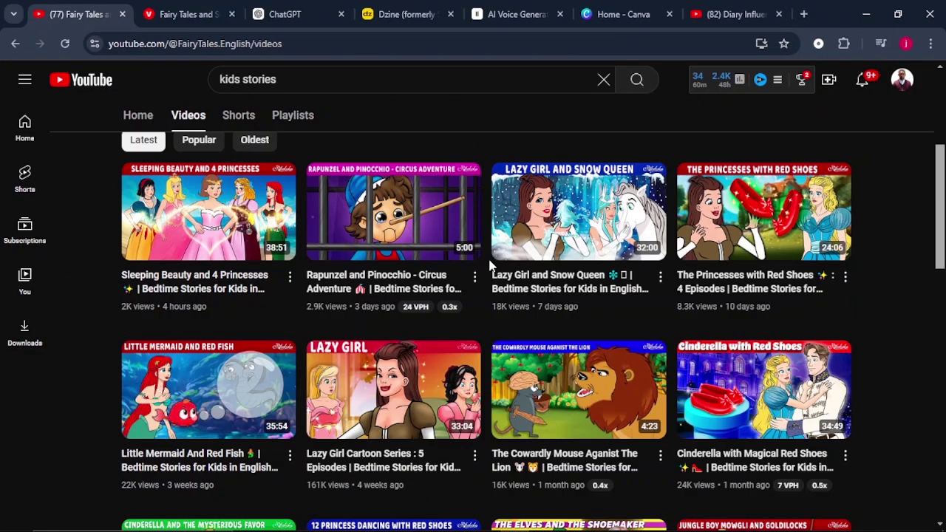
scroll(488, 264, "down", 4)
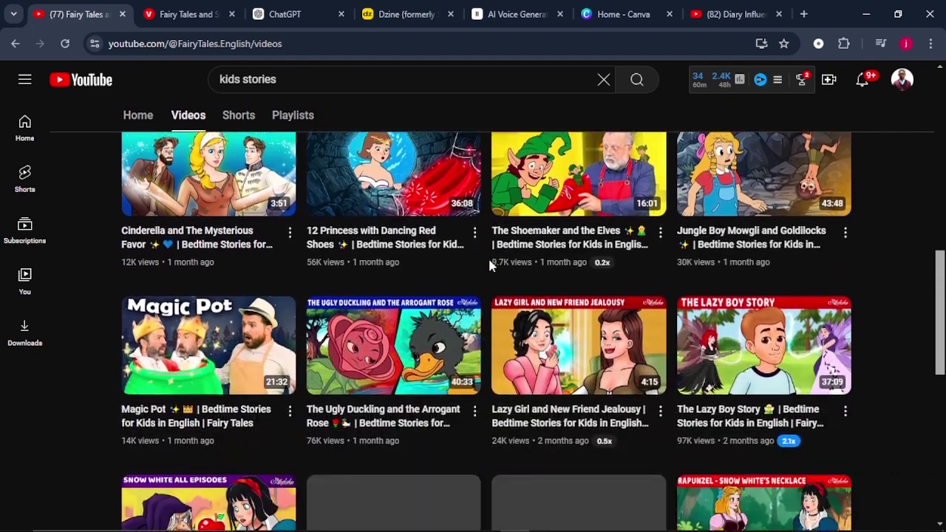
scroll(488, 261, "up", 9)
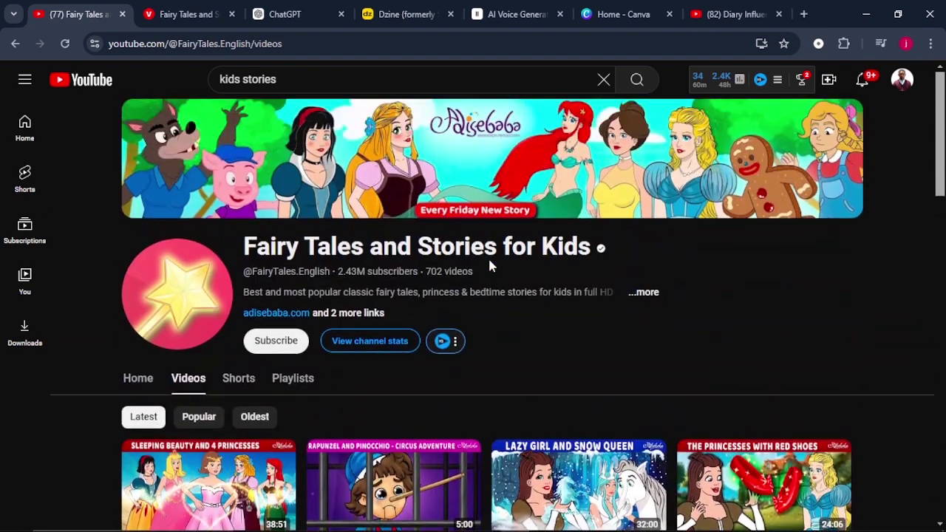
- Check ViewStats: 8.94M 28-day views, 20K subs, $21K–60K revenue, and the daily views chart
left_click(188, 14)
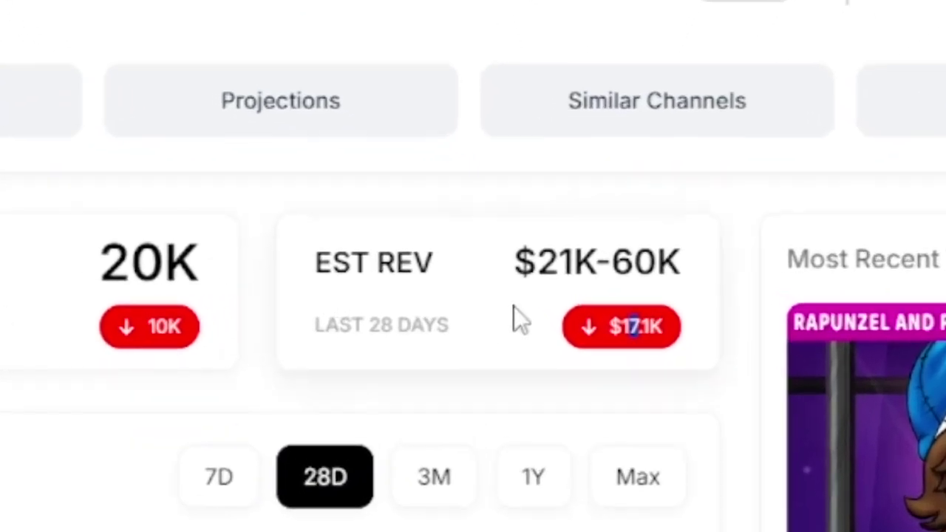
mouse_move(562, 283)
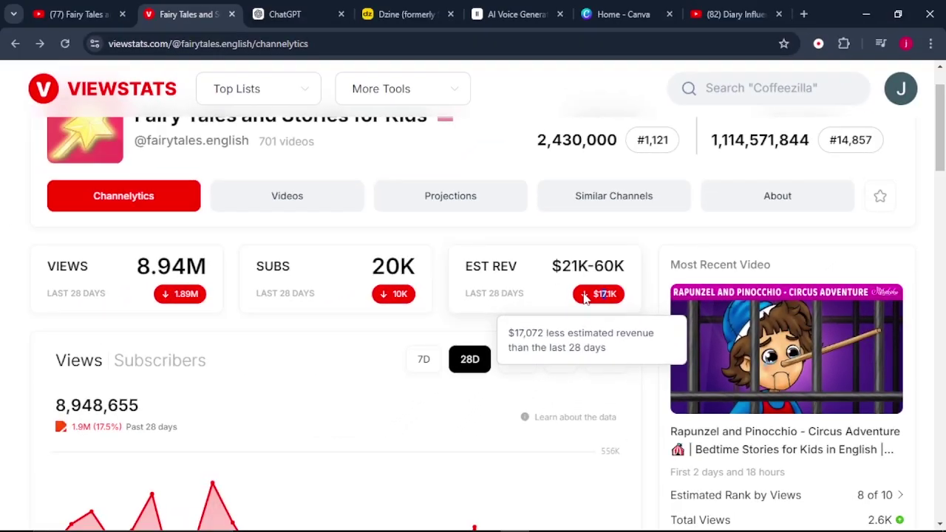
scroll(595, 414, "down", 3)
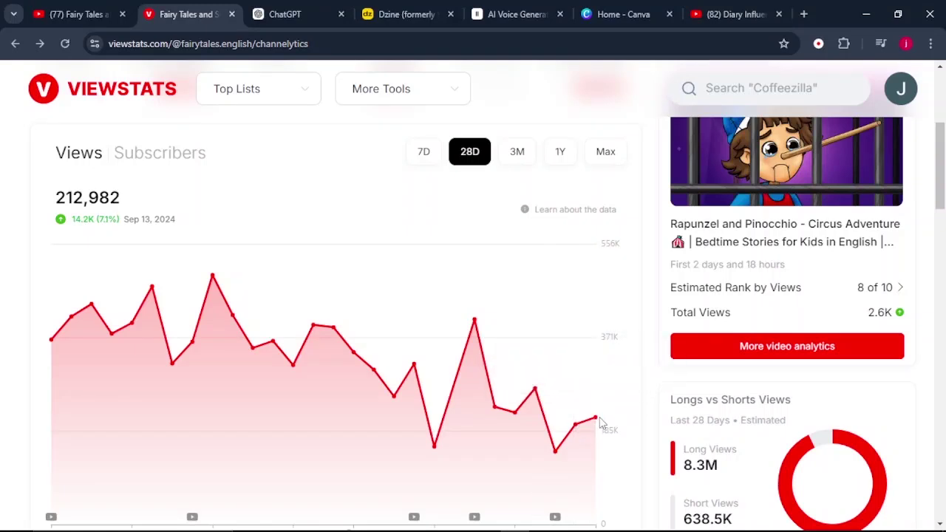
mouse_move(353, 354)
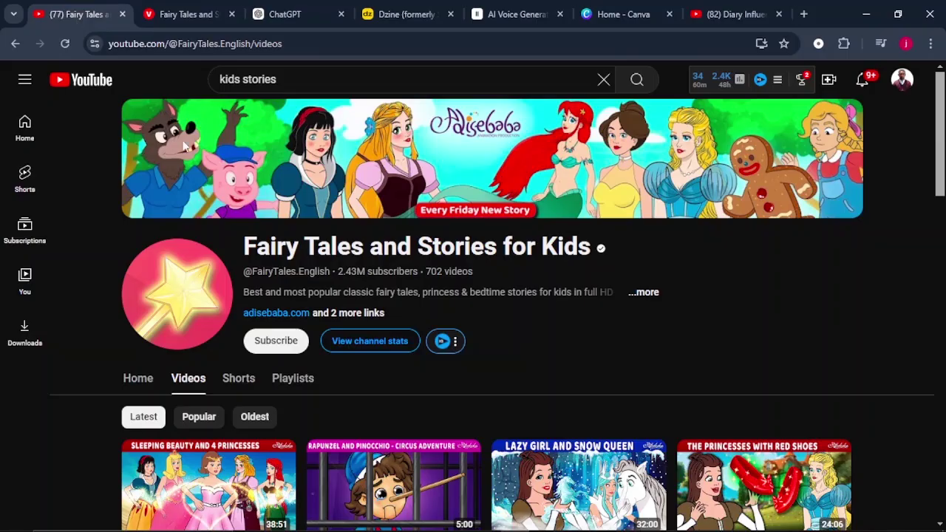
- Scroll down the kids channel's Videos grid to review more uploads
scroll(278, 376, "down", 6)
scroll(278, 375, "down", 6)
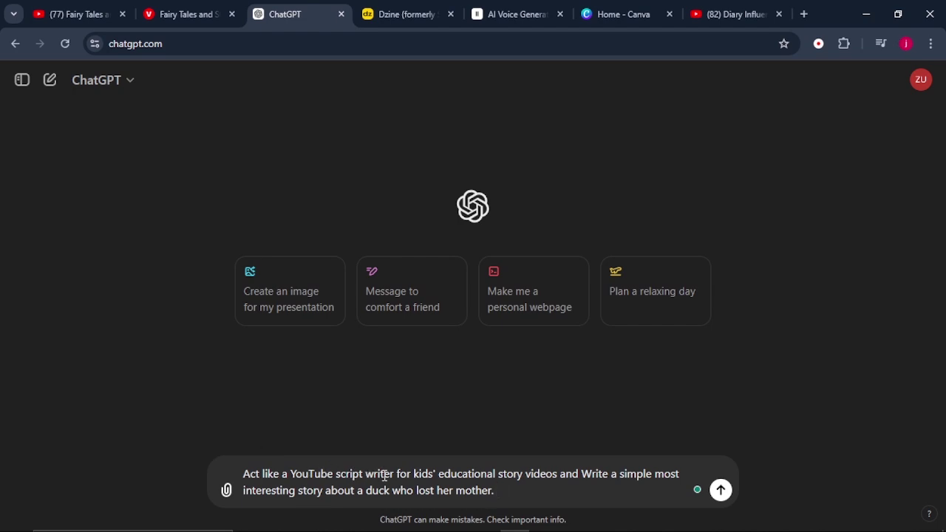
- Send the duck story prompt, review the 'Daisy the Duckling Finds Her Way' script, and paste the image-prompt request
mouse_move(501, 476)
key("Return")
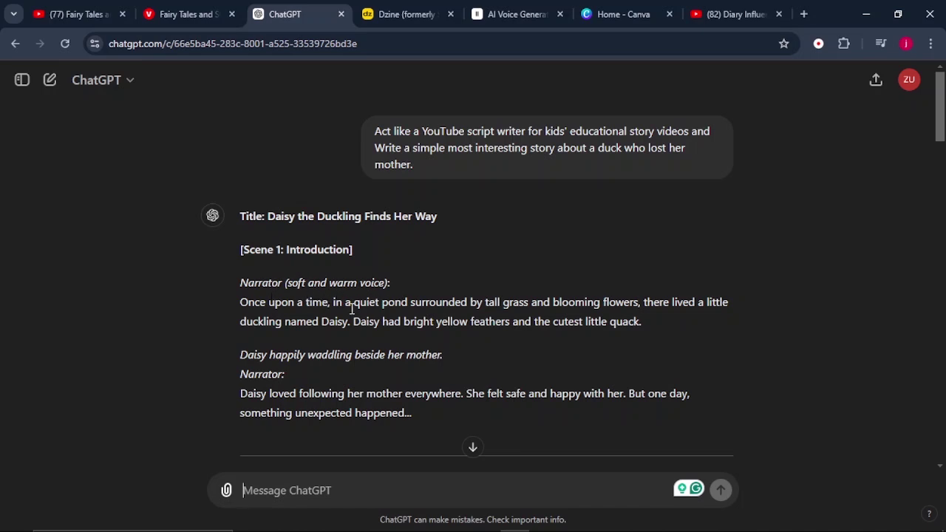
scroll(351, 309, "down", 2)
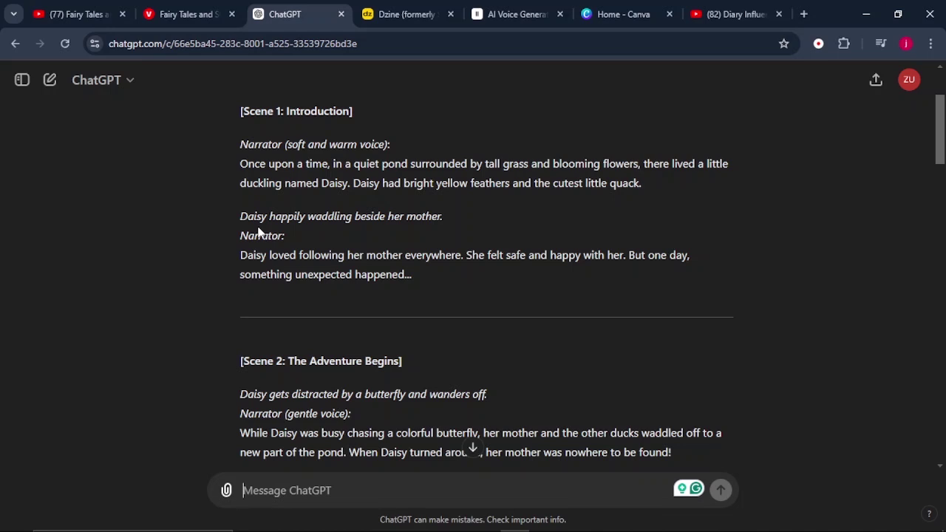
scroll(454, 367, "up", 2)
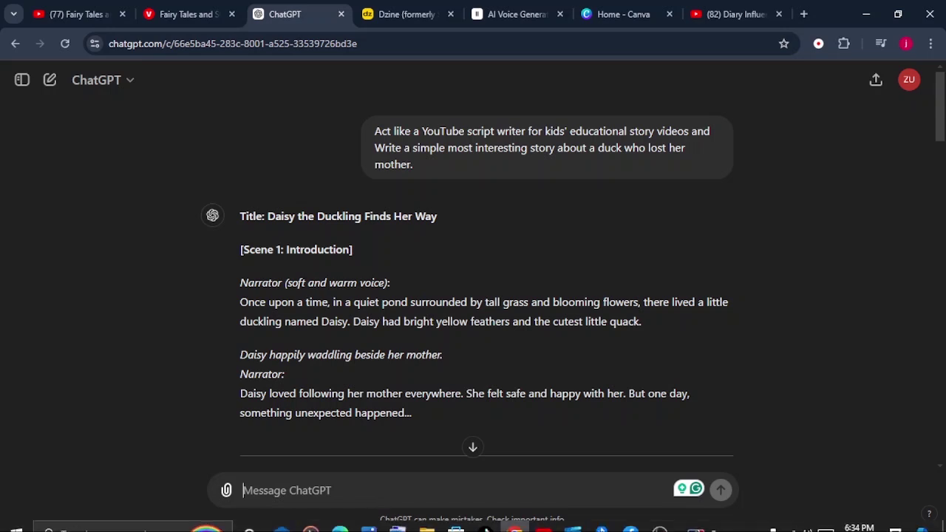
type("Based on the above story, give me prompts that I will use to generate consistent character images for my entire story. they must all align together, matching my character's color, size, and appearance.")
left_click_drag(352, 493, 195, 462)
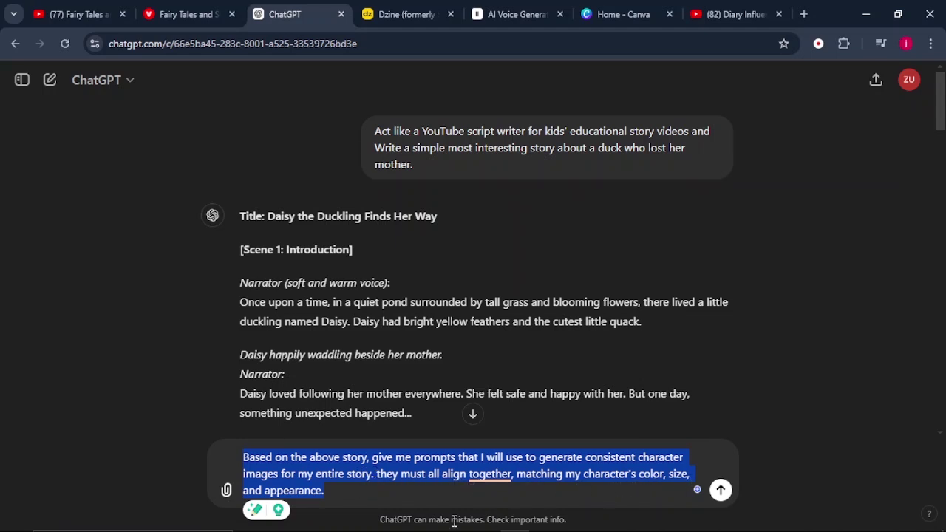
- Send the character image prompt request and select Daisy the Duckling's image prompt from the reply
left_click(354, 499)
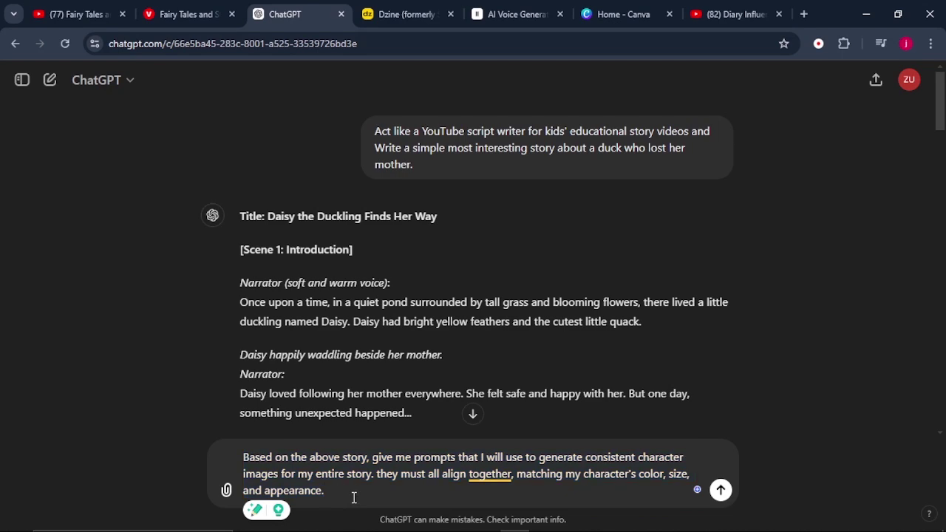
key("Return")
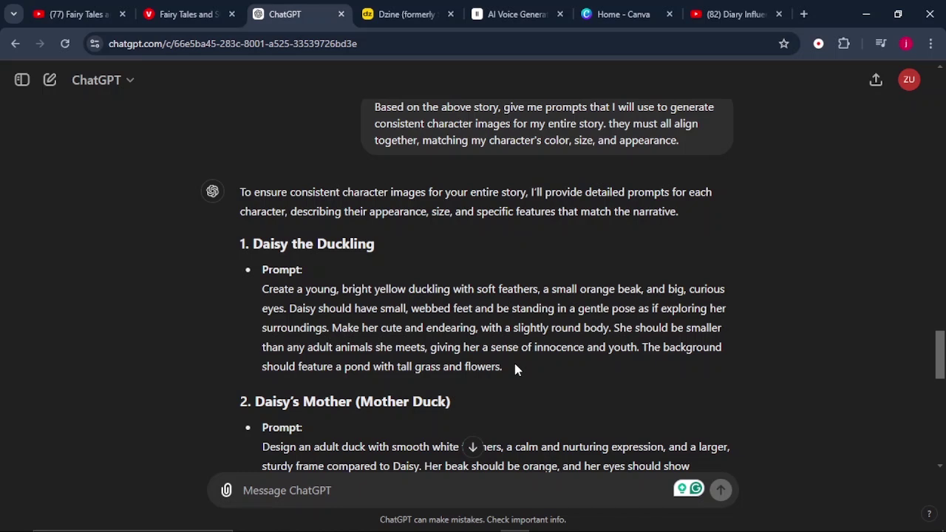
left_click_drag(510, 369, 242, 287)
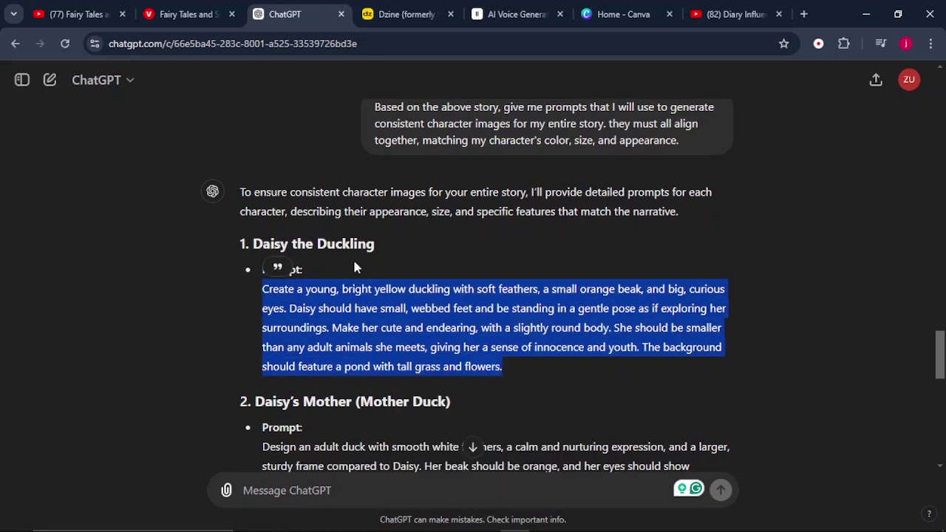
left_click(401, 17)
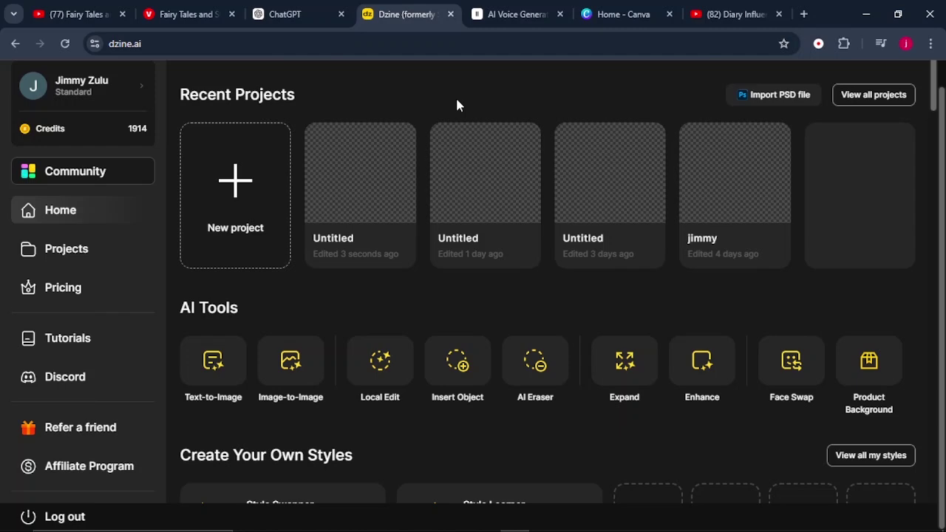
- Create a new Dzine project, rename it 'Daisy', and apply the 16:9 (1536×864) canvas
left_click(237, 239)
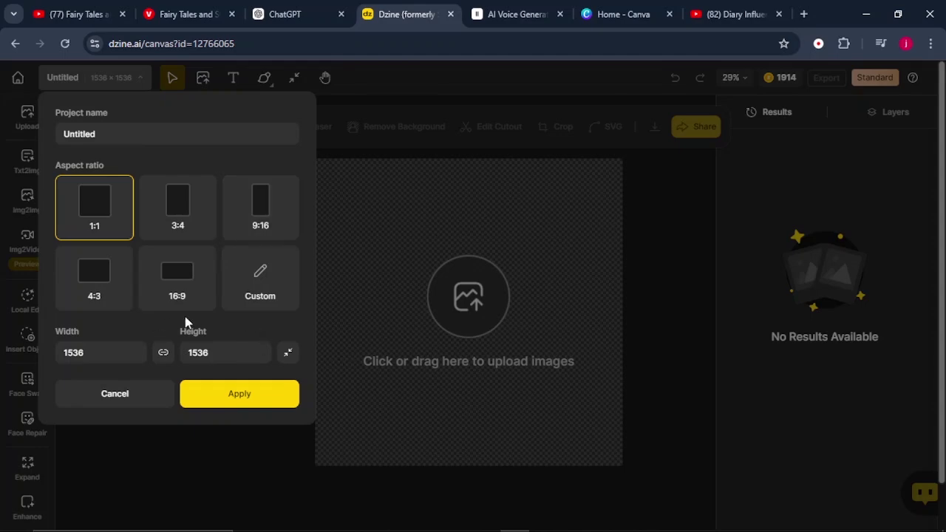
double_click(106, 133)
type("Daisy")
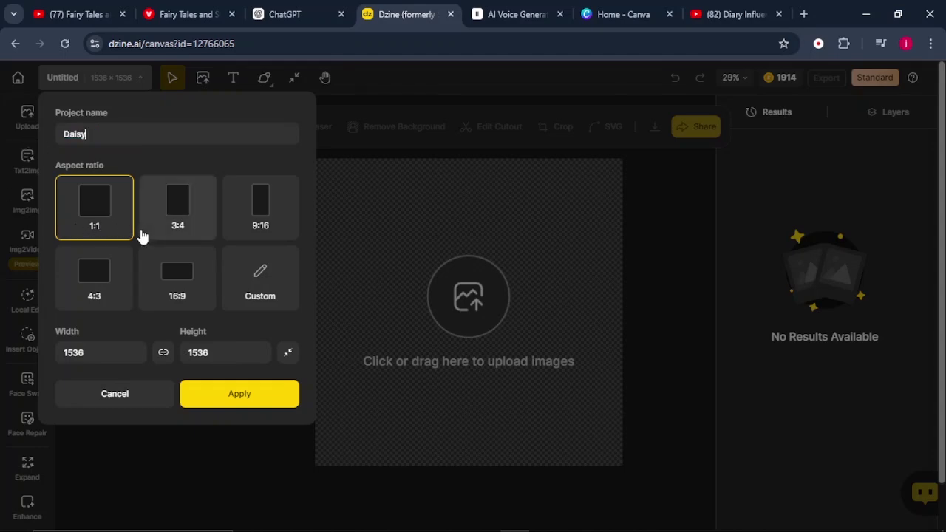
left_click(185, 269)
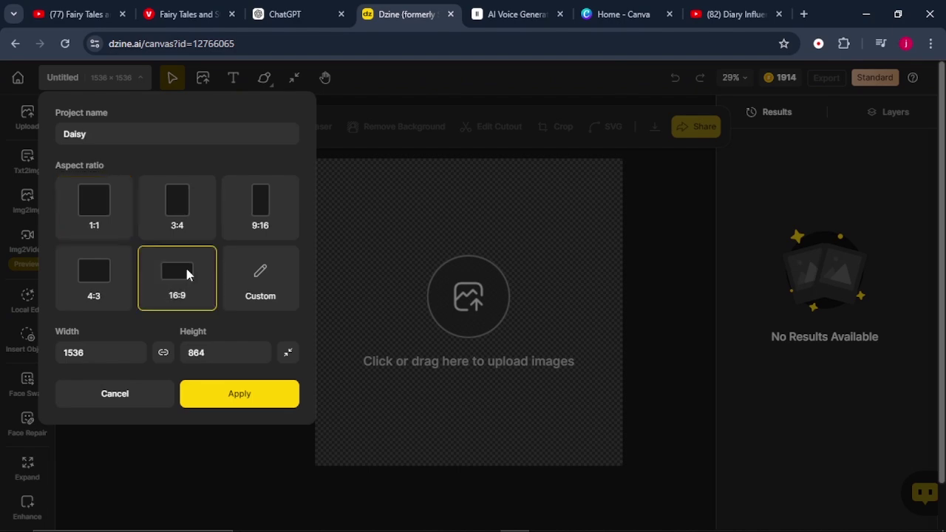
left_click(249, 397)
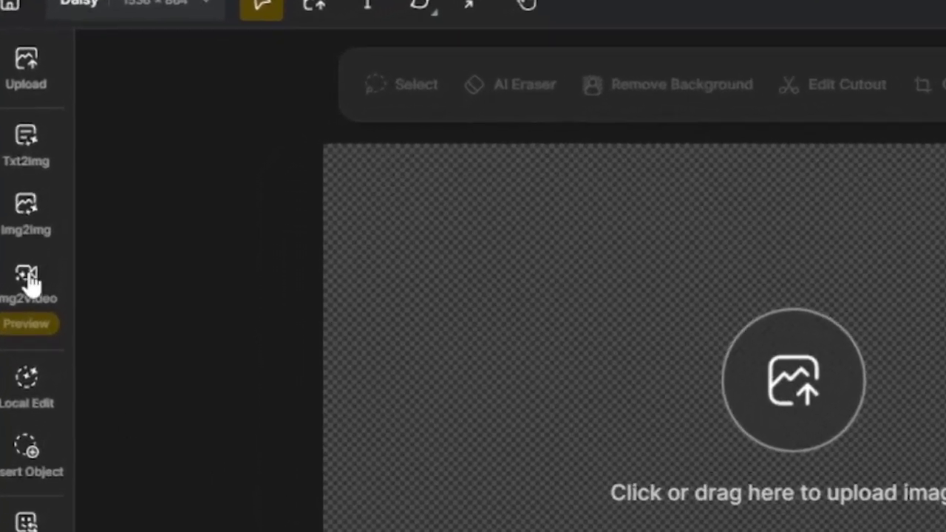
- Choose the Dzine 3D Render v1 style for Txt2img generation
mouse_move(31, 144)
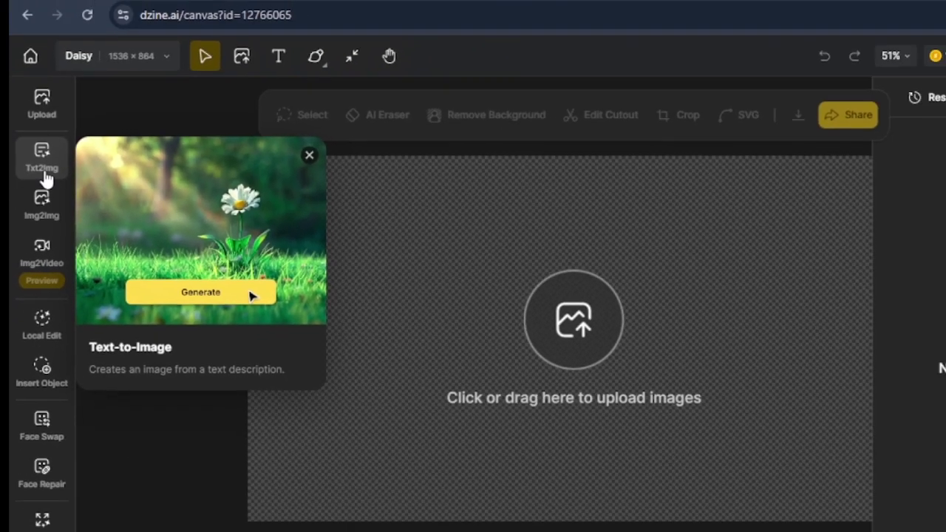
left_click(31, 174)
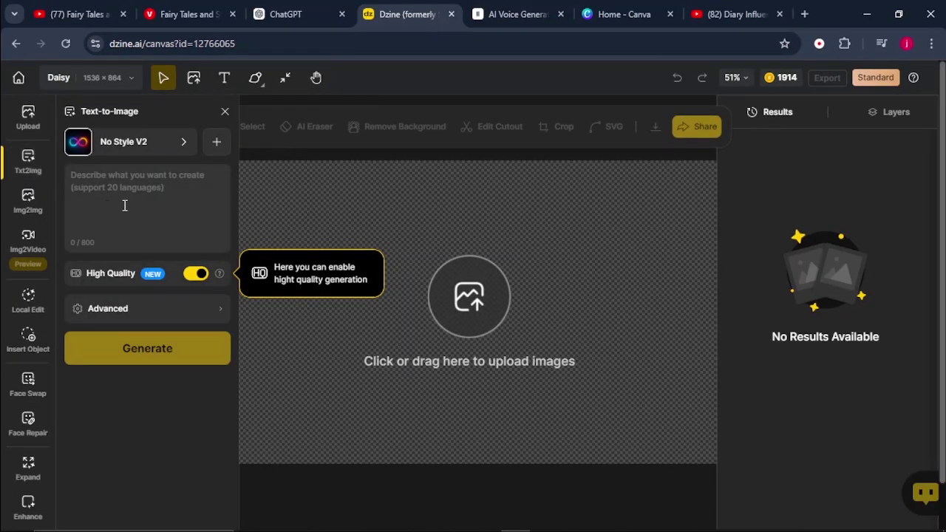
left_click(113, 148)
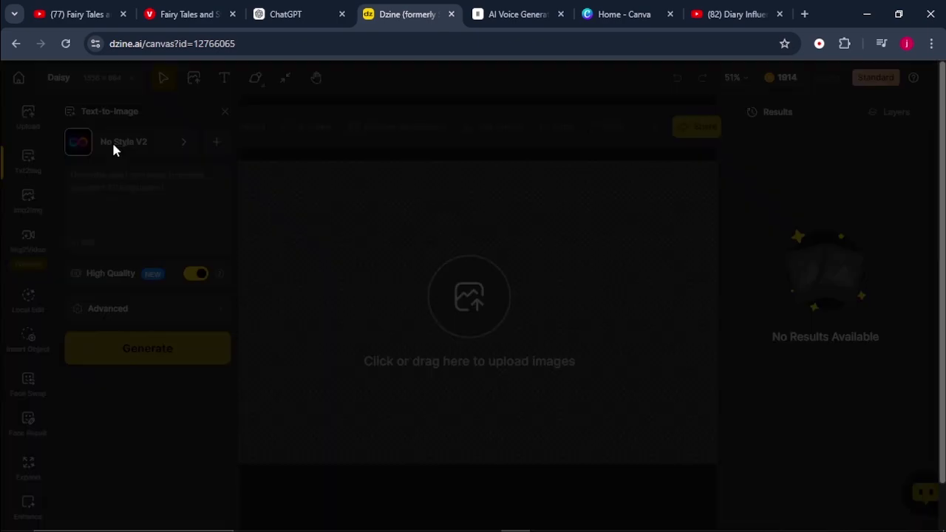
scroll(412, 255, "down", 6)
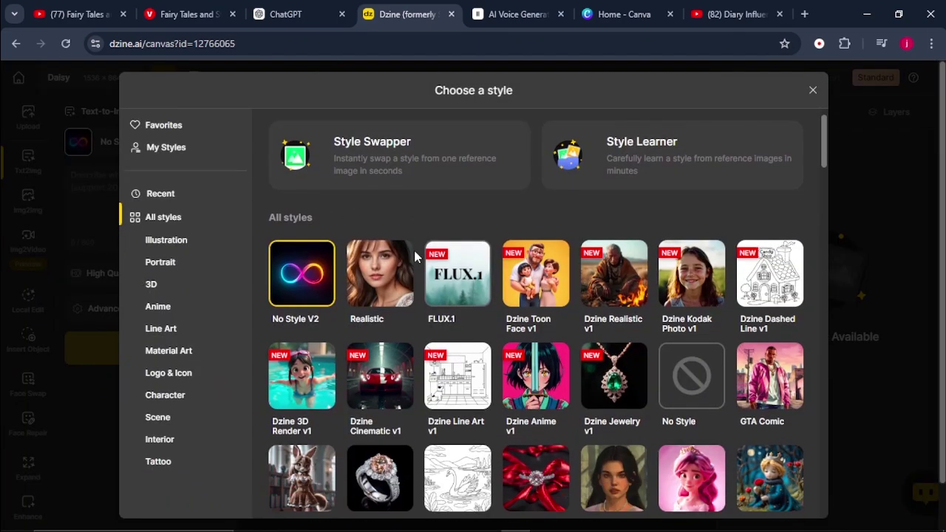
scroll(416, 255, "down", 5)
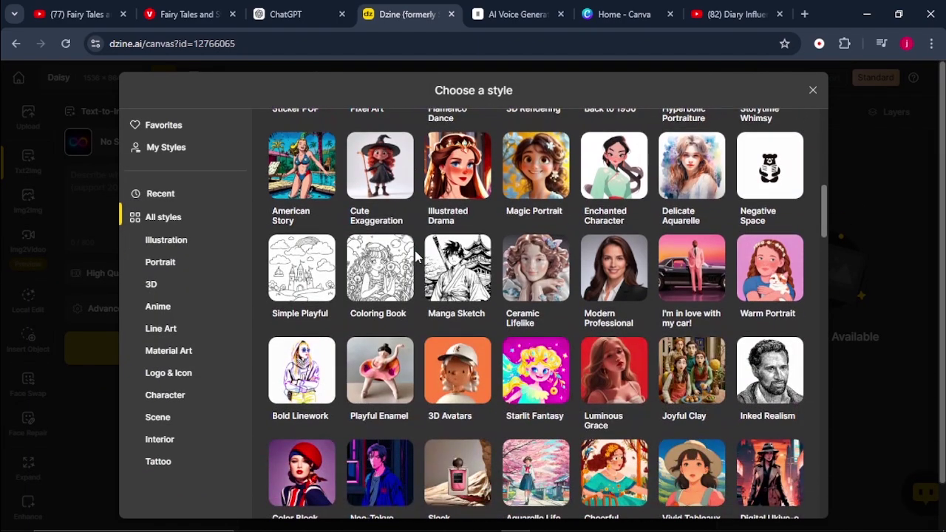
scroll(416, 256, "down", 4)
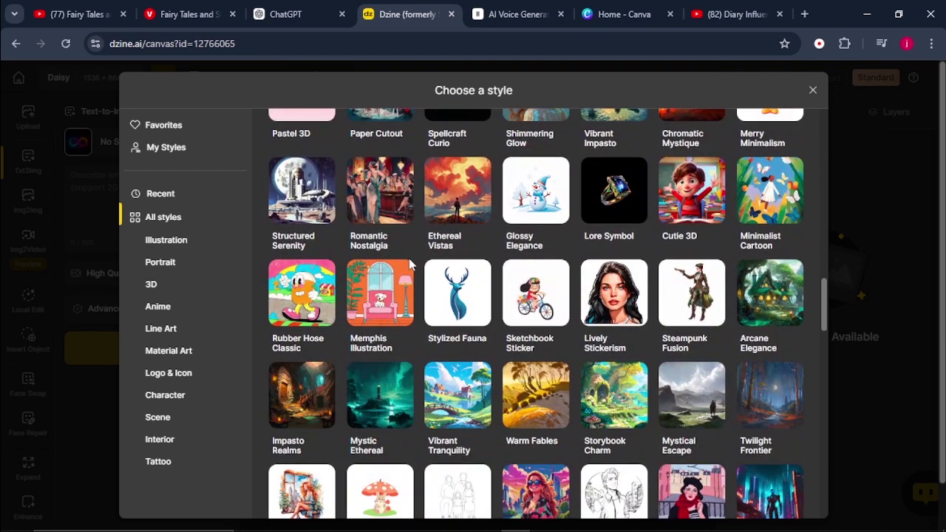
scroll(411, 265, "down", 1)
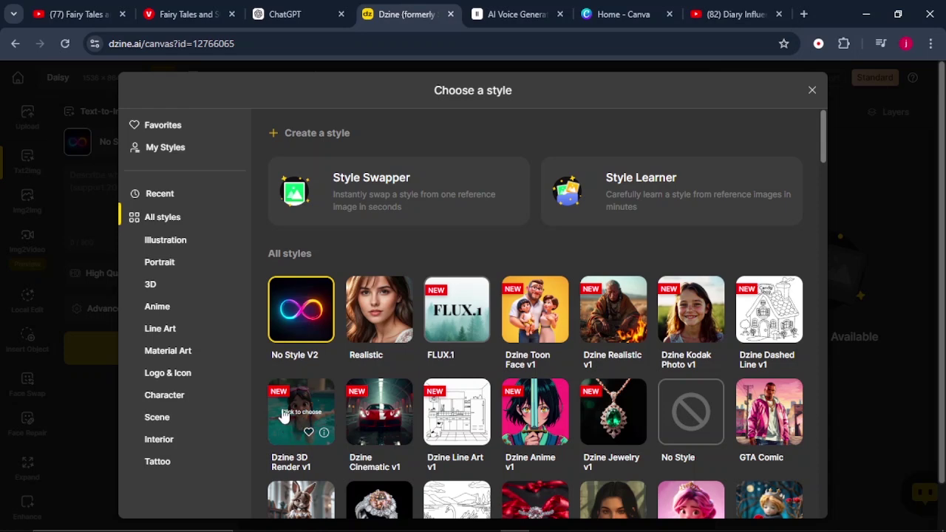
left_click(285, 431)
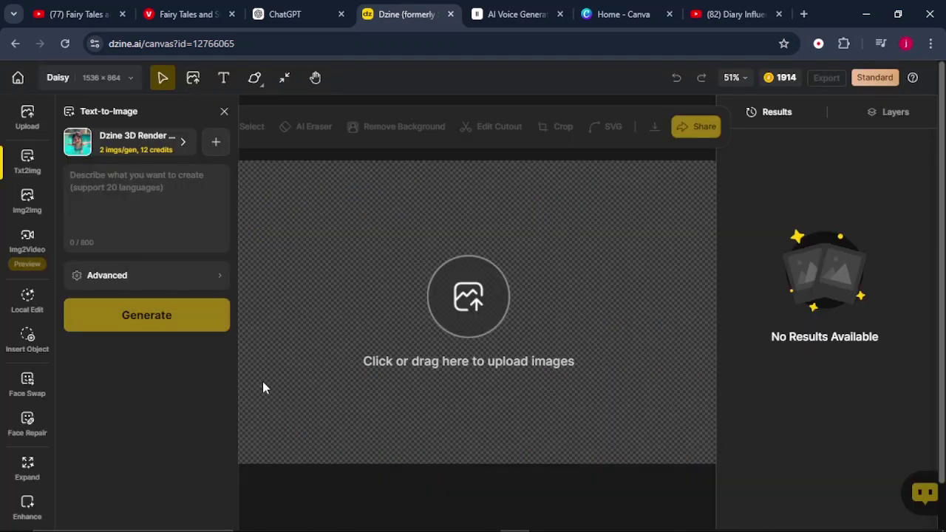
- Paste Daisy's yellow-duckling-by-a-pond prompt into Text-to-Image and generate two 3D-render images
left_click(96, 198)
right_click(100, 194)
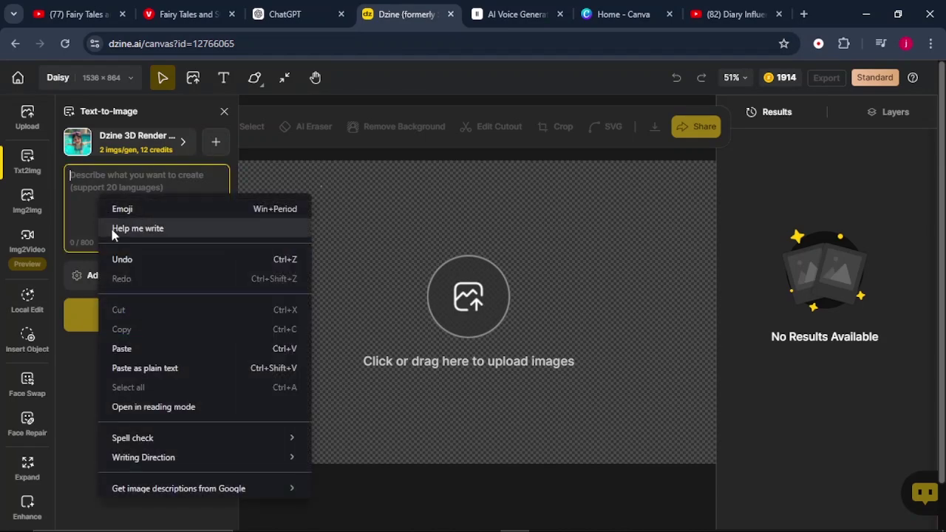
left_click(126, 346)
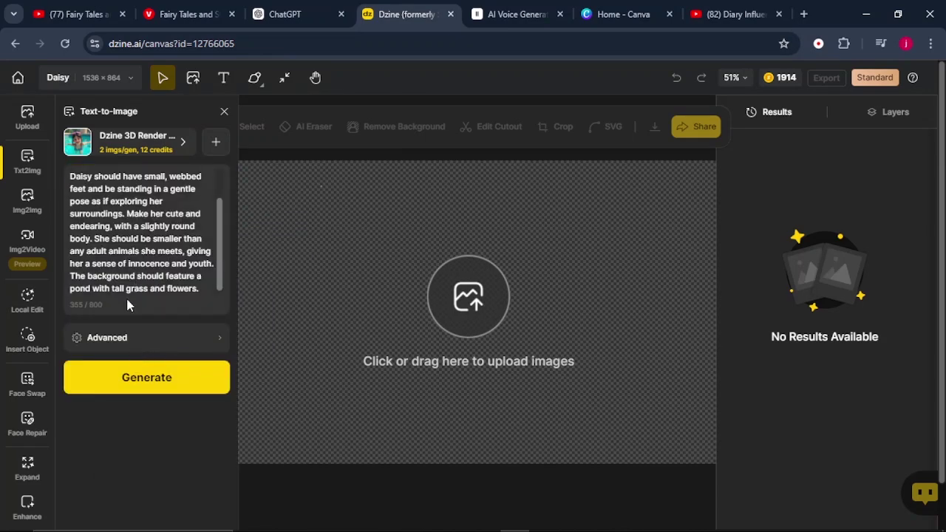
left_click(117, 386)
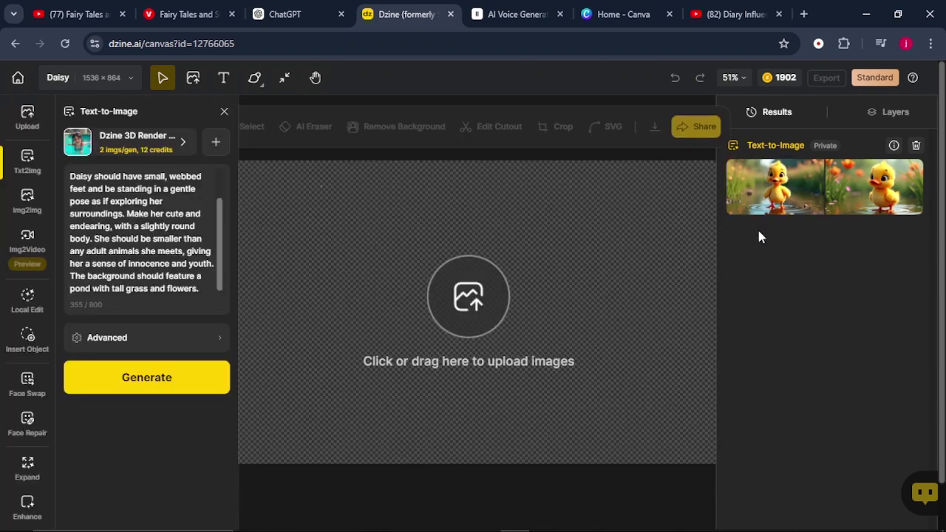
mouse_move(772, 198)
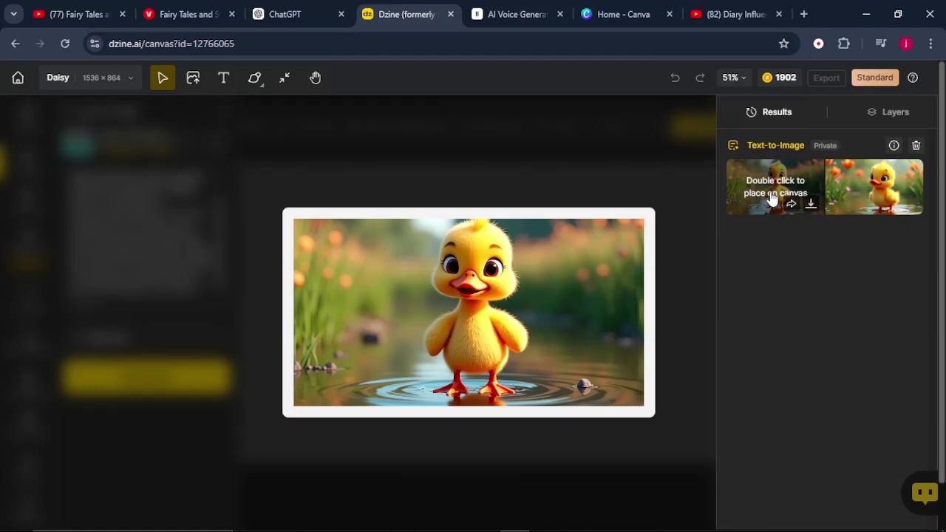
- Preview both duckling results and save the first one as Daisy.png
double_click(856, 188)
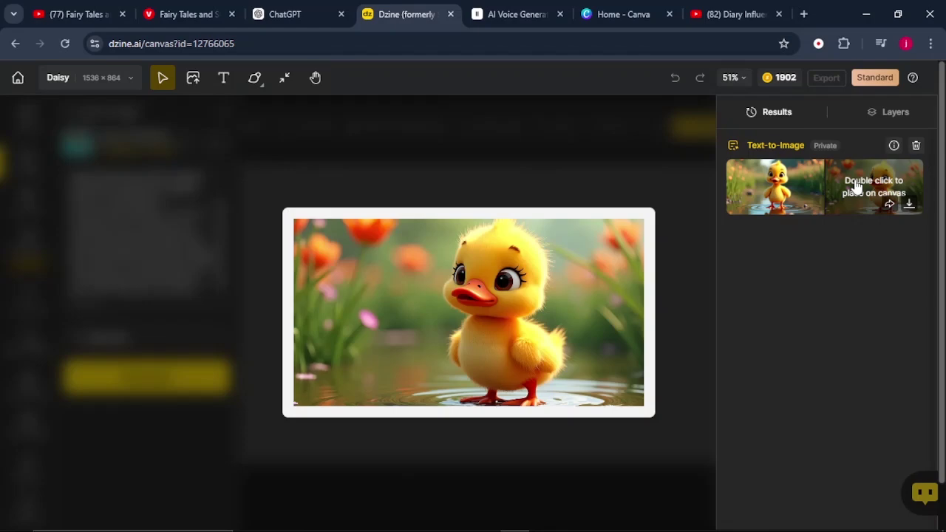
double_click(795, 196)
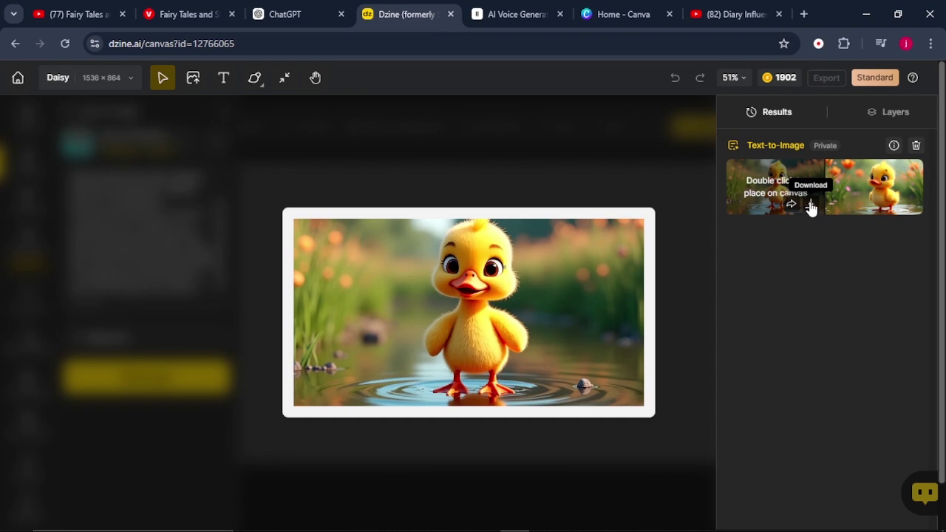
left_click(812, 204)
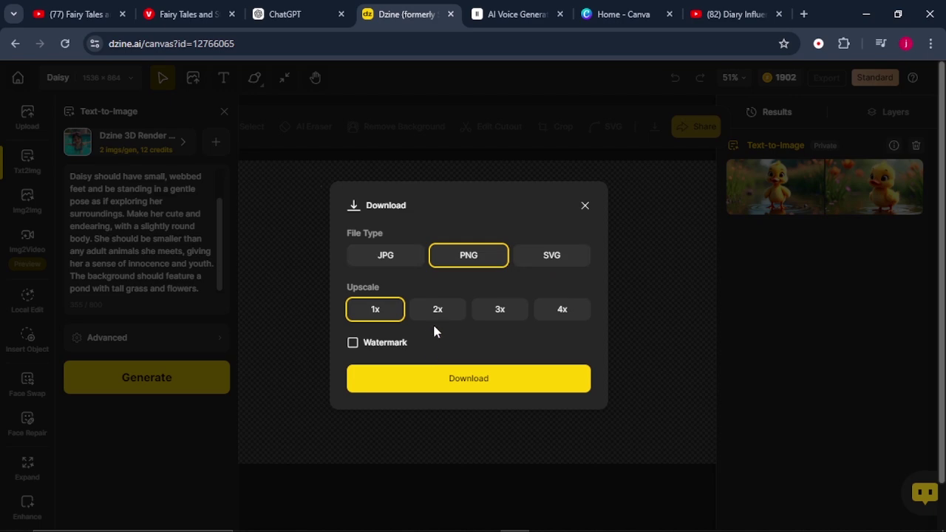
left_click(484, 386)
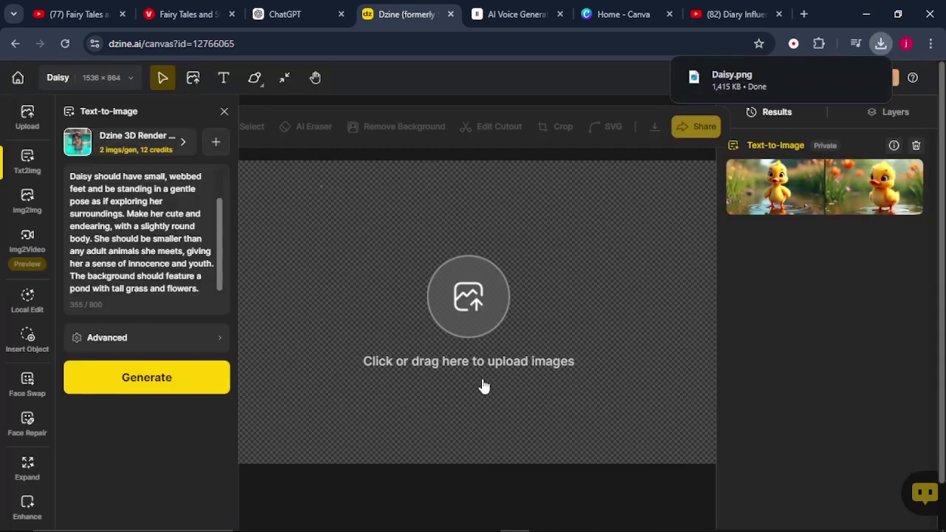
- Download the second duckling image, then preview the newest duckling result
mouse_move(897, 200)
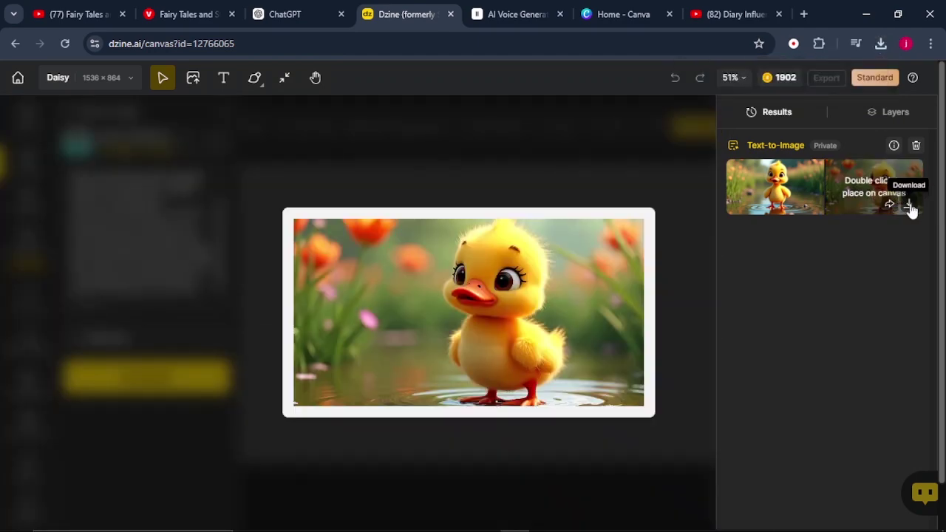
left_click(910, 207)
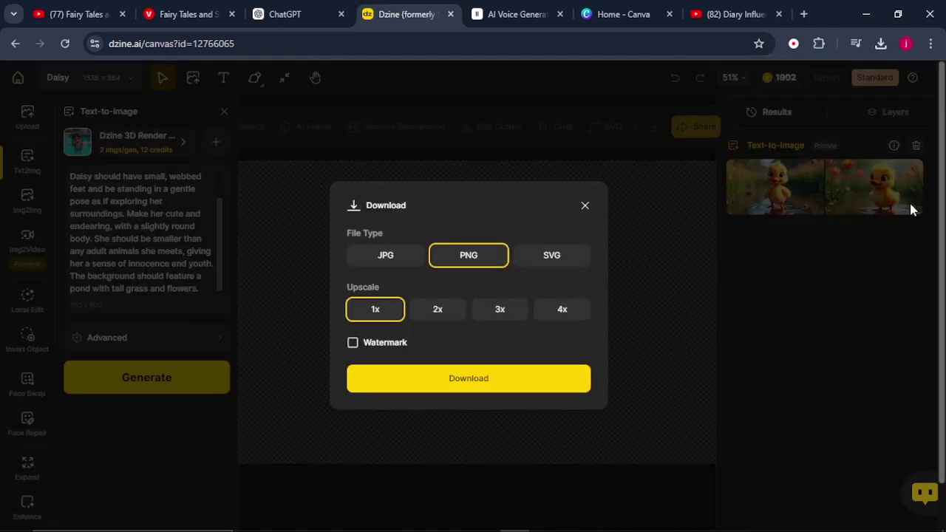
left_click(481, 386)
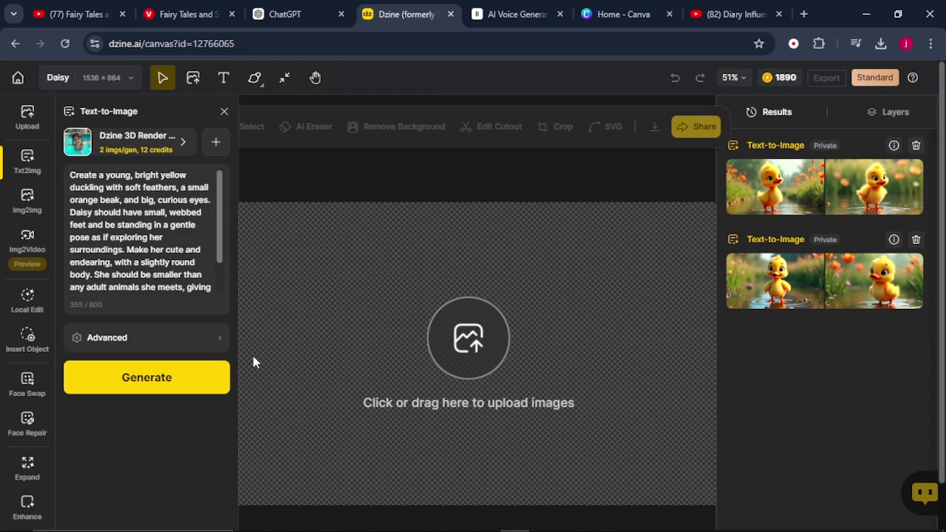
double_click(776, 196)
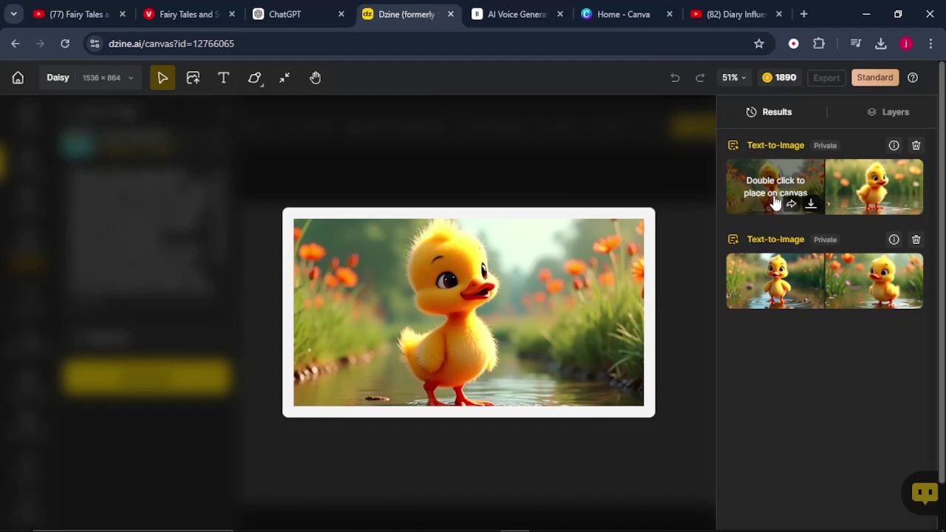
- Download both duckling images from the newest result group
mouse_move(781, 275)
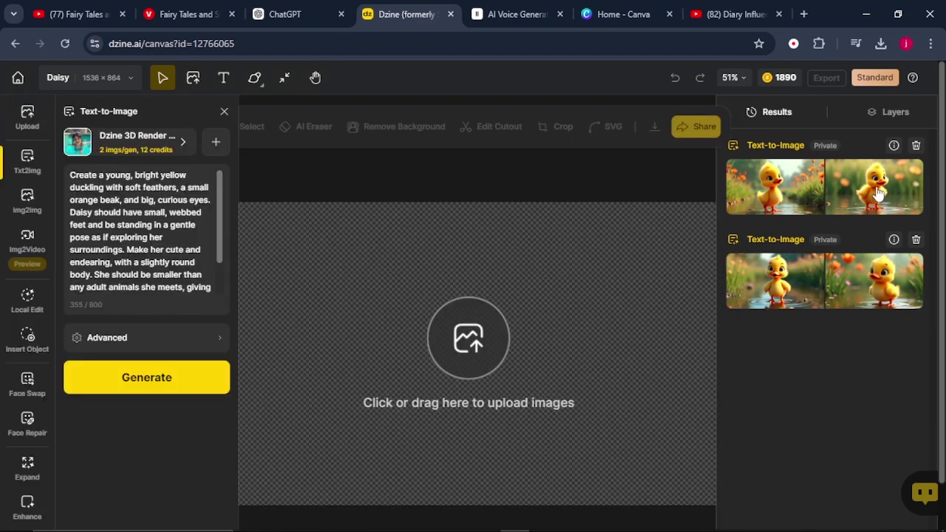
mouse_move(877, 193)
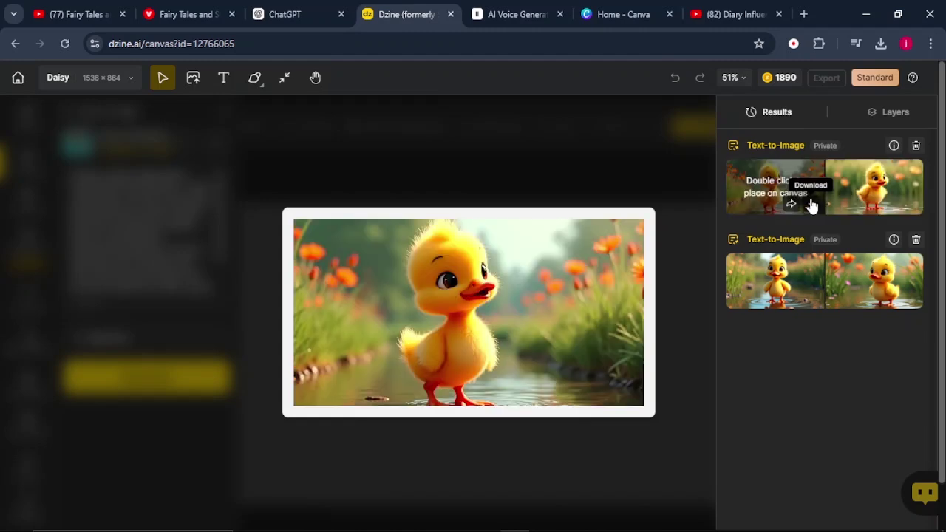
left_click(811, 205)
left_click(794, 220)
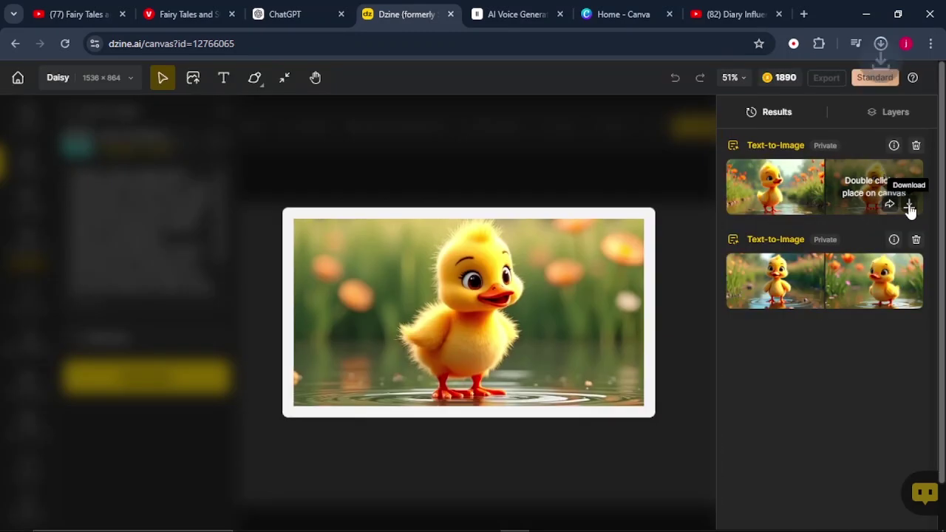
left_click(909, 210)
left_click(513, 383)
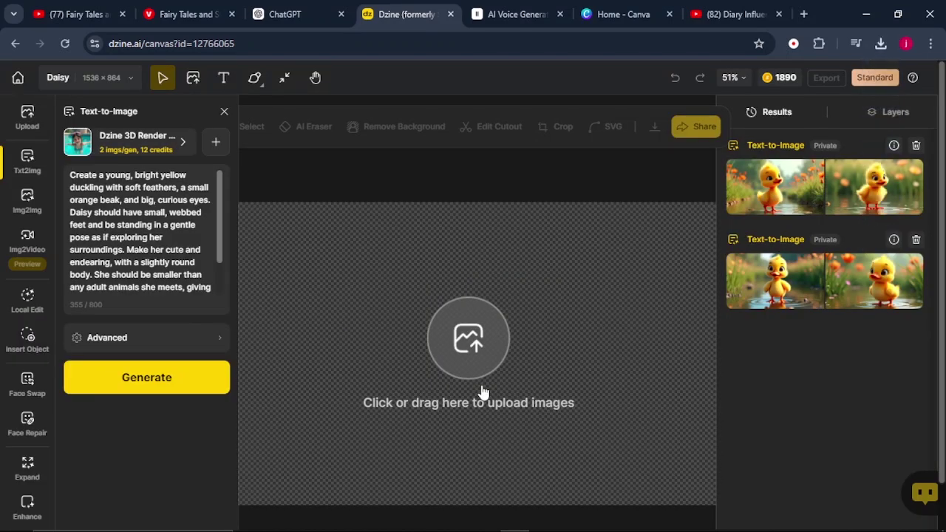
left_click(268, 14)
- Replace Dzine's prompt with the copied Daisy's Mother prompt and generate images
scroll(300, 309, "down", 2)
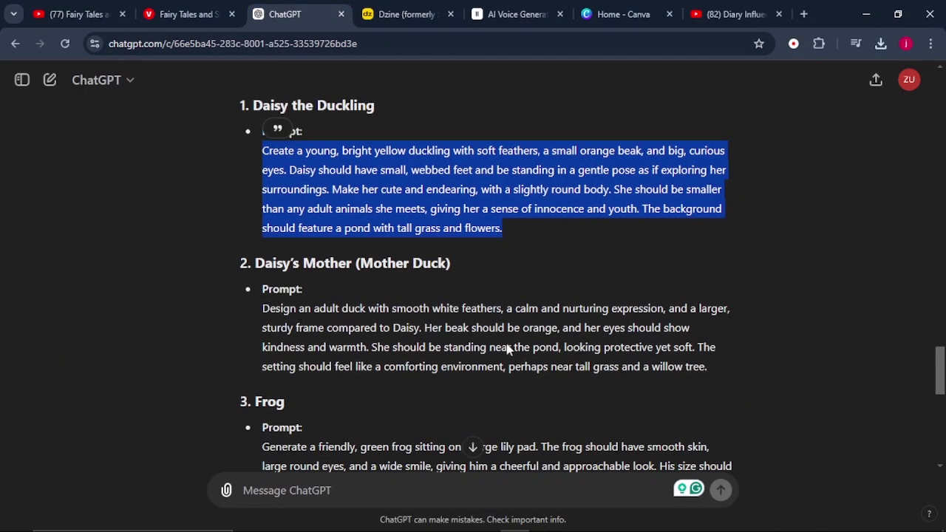
left_click_drag(727, 366, 261, 308)
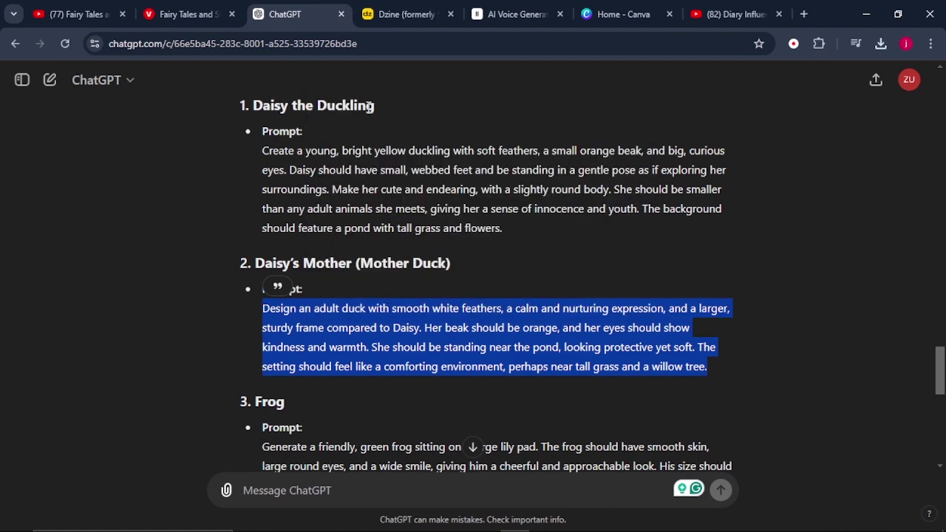
left_click(407, 14)
left_click_drag(174, 283, 208, 284)
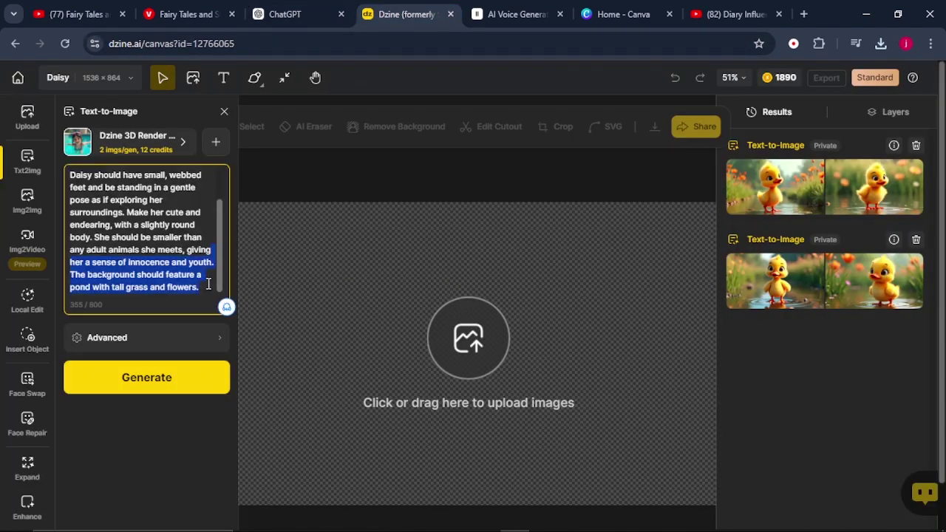
key("ctrl+a")
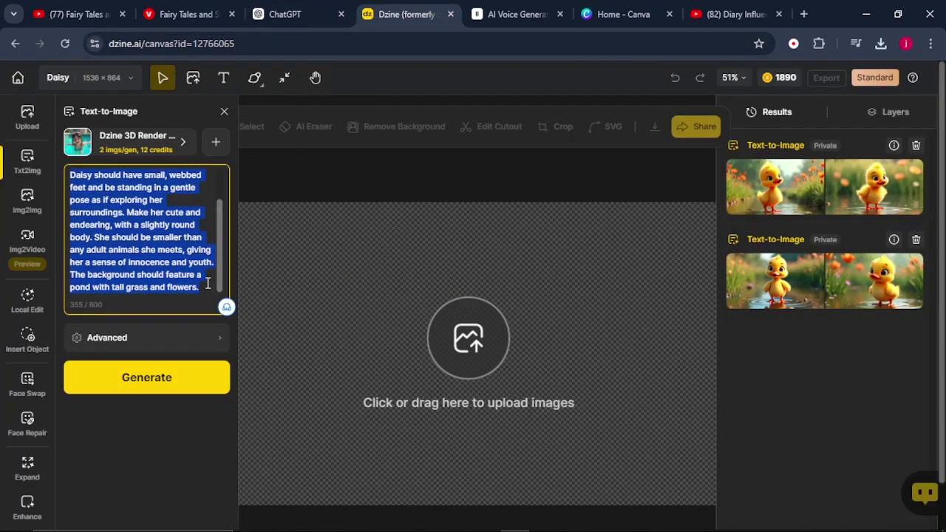
right_click(141, 212)
left_click(181, 312)
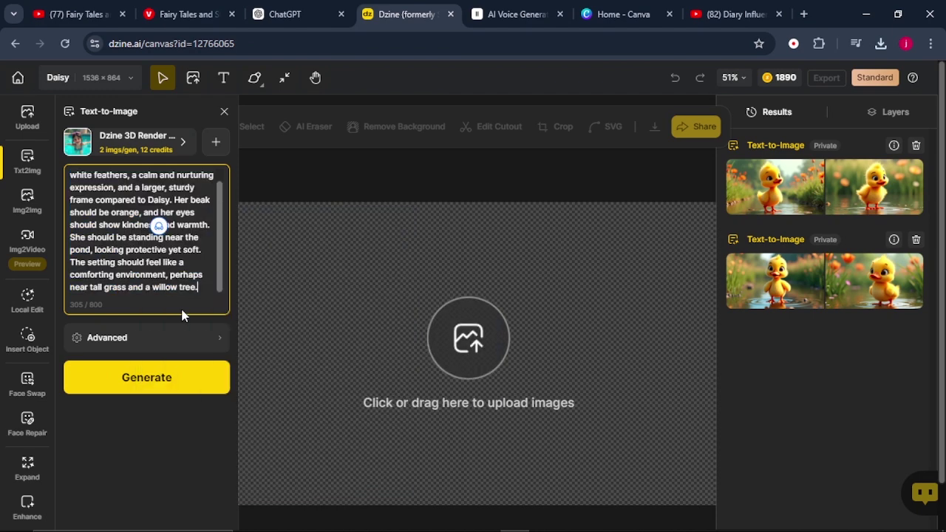
left_click(133, 377)
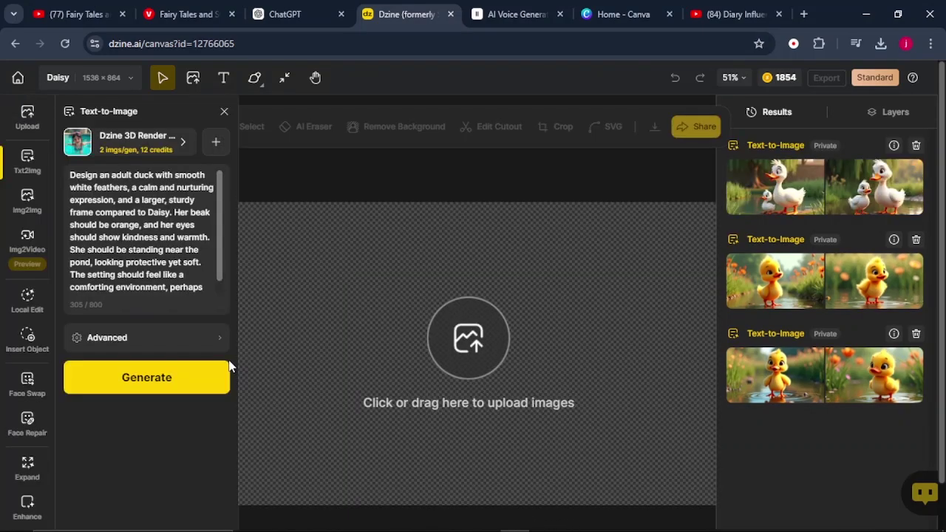
- Place the second white mother-duck result on the canvas, discarding the first one
double_click(774, 177)
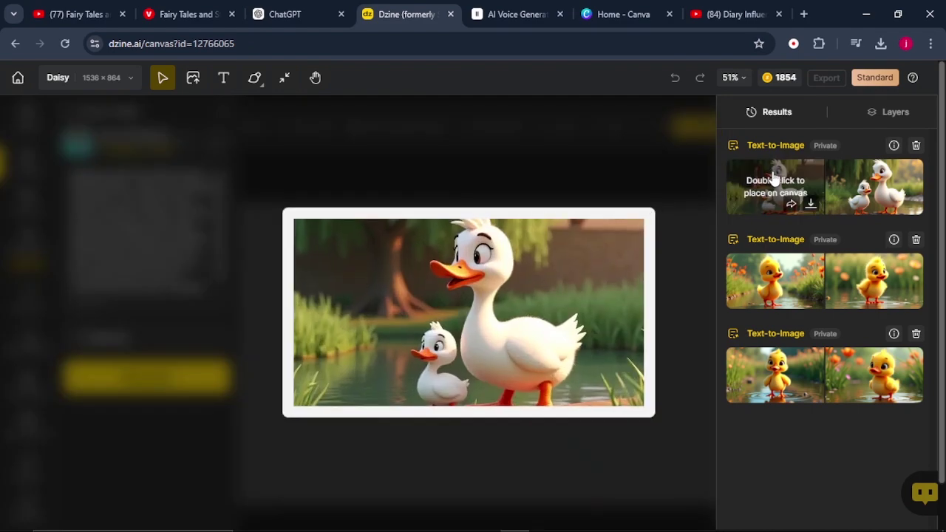
key("Delete")
double_click(875, 185)
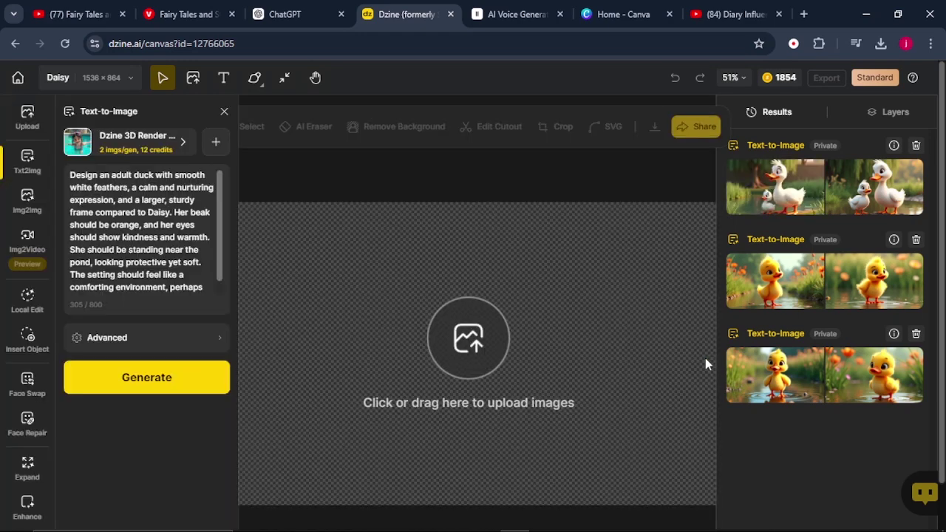
- Copy the Frog prompt from ChatGPT and bring up paste options over Dzine's mother duck prompt
left_click(288, 14)
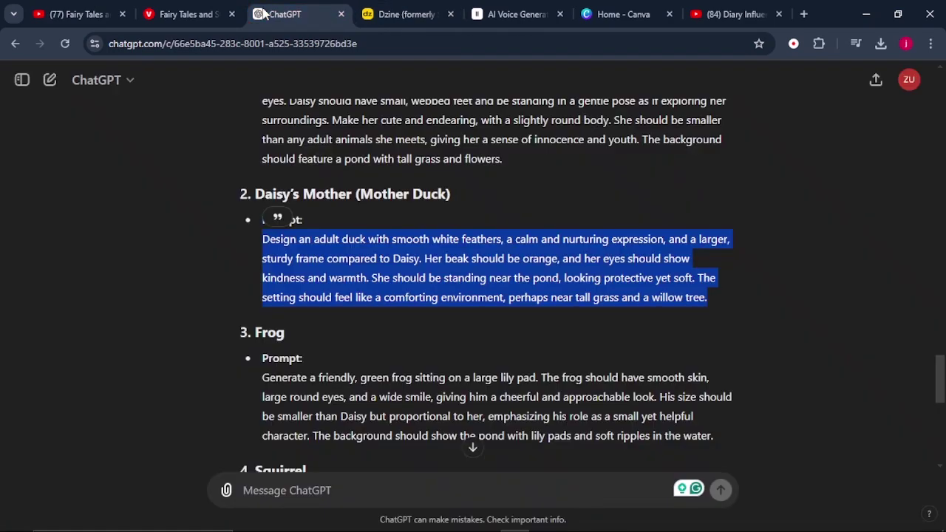
triple_click(389, 375)
right_click(334, 316)
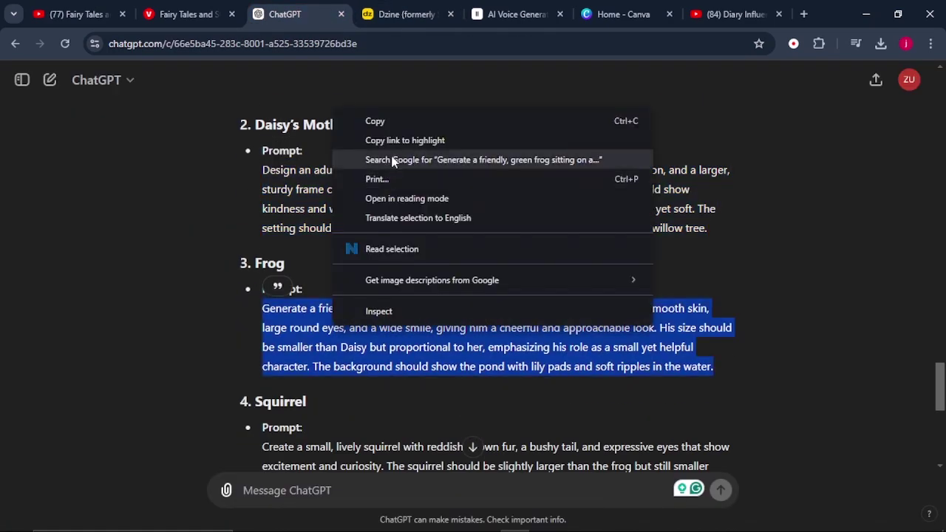
left_click(396, 122)
left_click(383, 20)
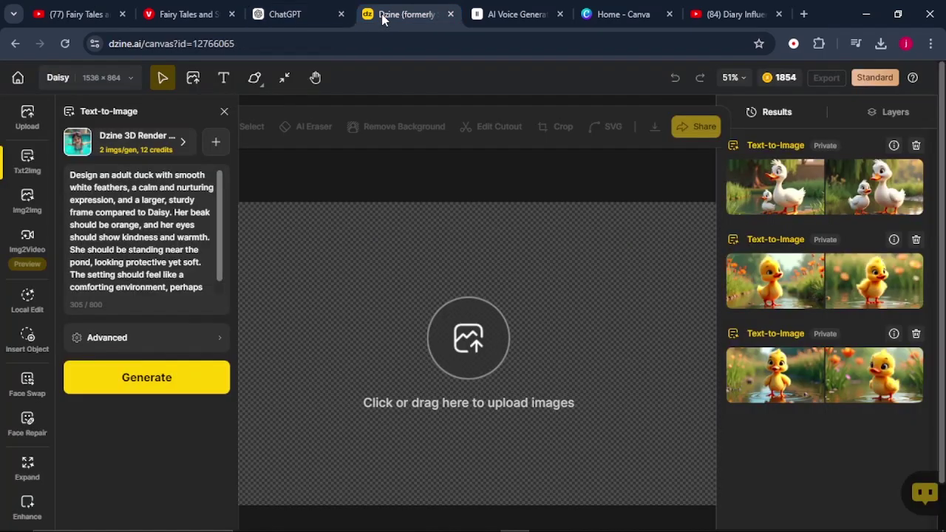
triple_click(120, 238)
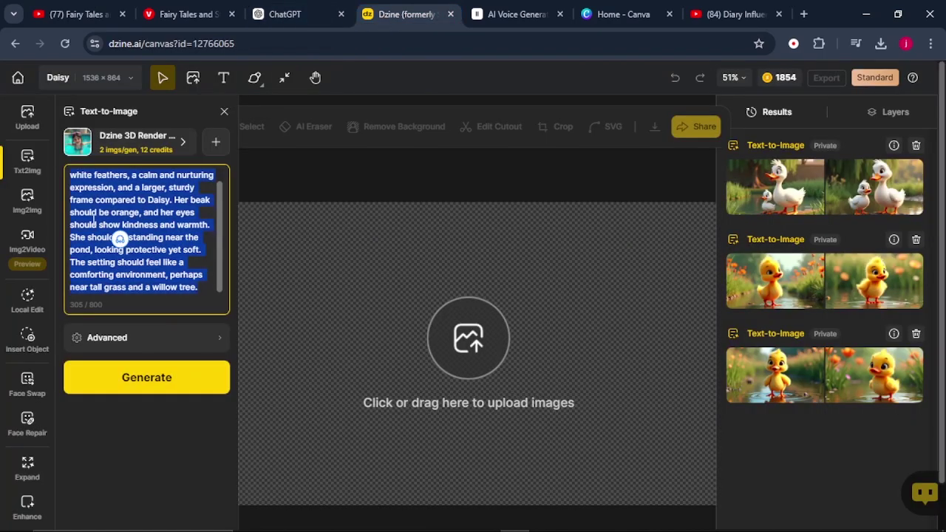
right_click(101, 221)
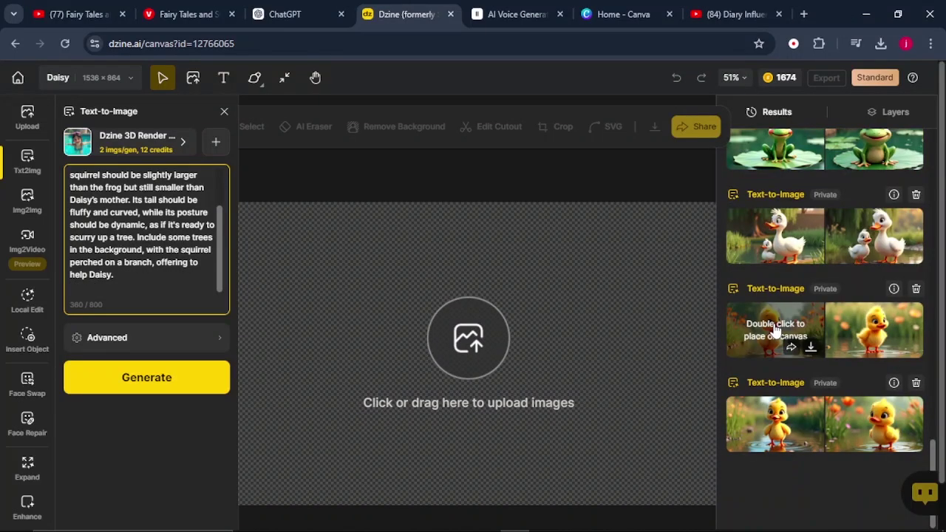
- Scroll back through Dzine's results, then switch to the ElevenLabs AI Voice Generator
mouse_move(831, 431)
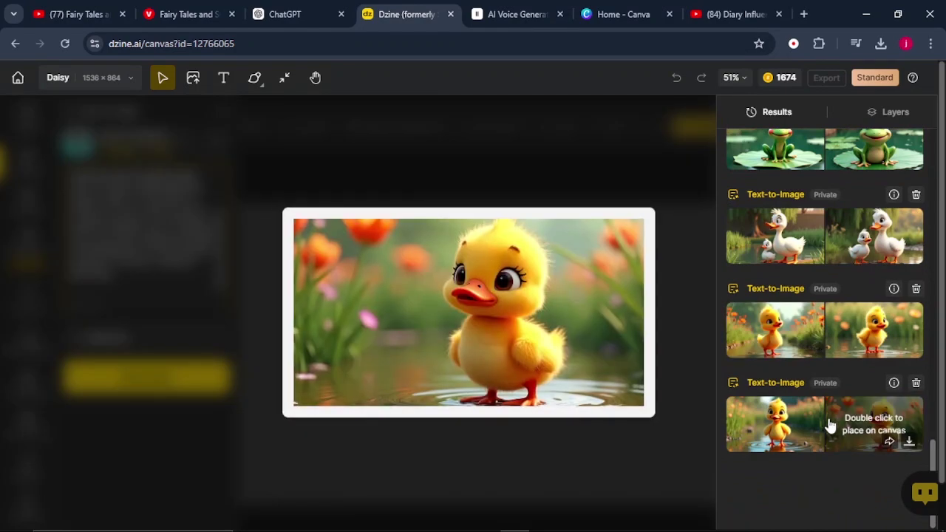
scroll(830, 425, "up", 6)
scroll(830, 425, "up", 5)
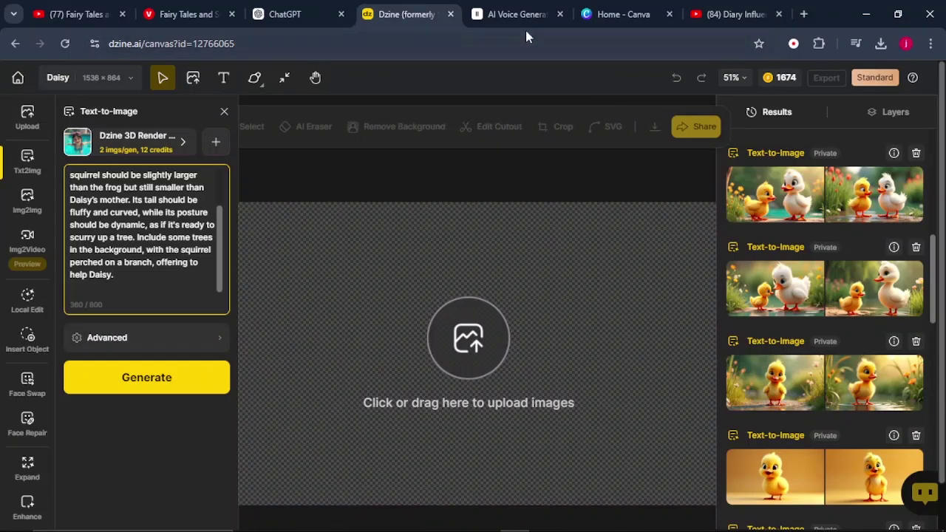
left_click(522, 8)
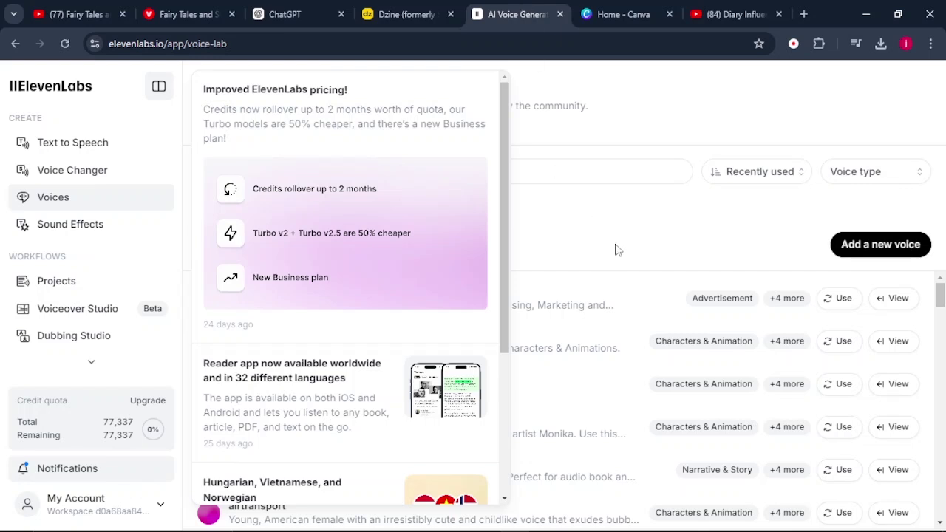
- Filter the ElevenLabs voice library to Narrative & Story and add Adam Stone - late night radio
left_click(46, 206)
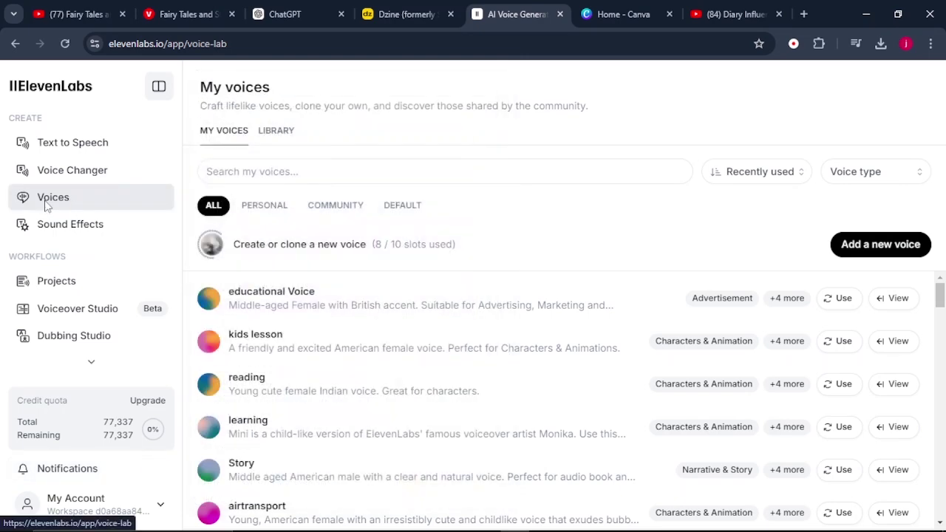
left_click(287, 133)
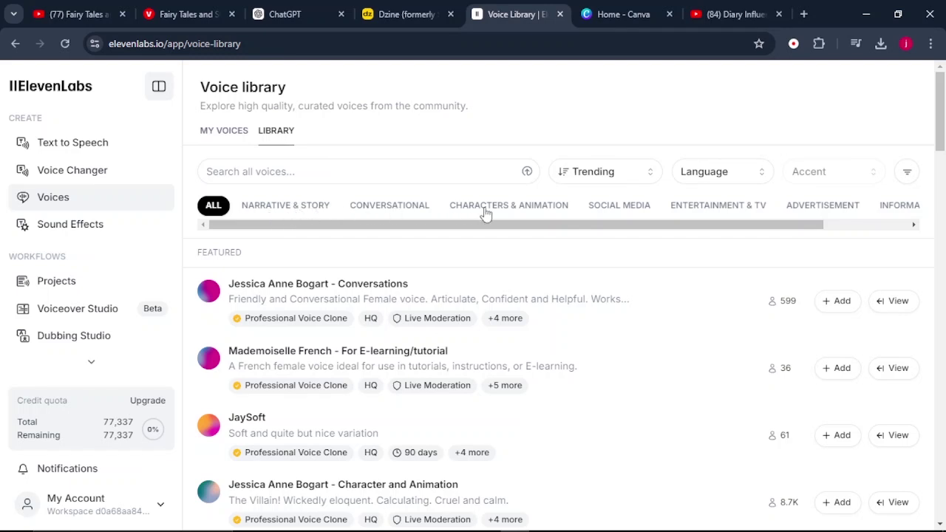
left_click(298, 212)
left_click(610, 253)
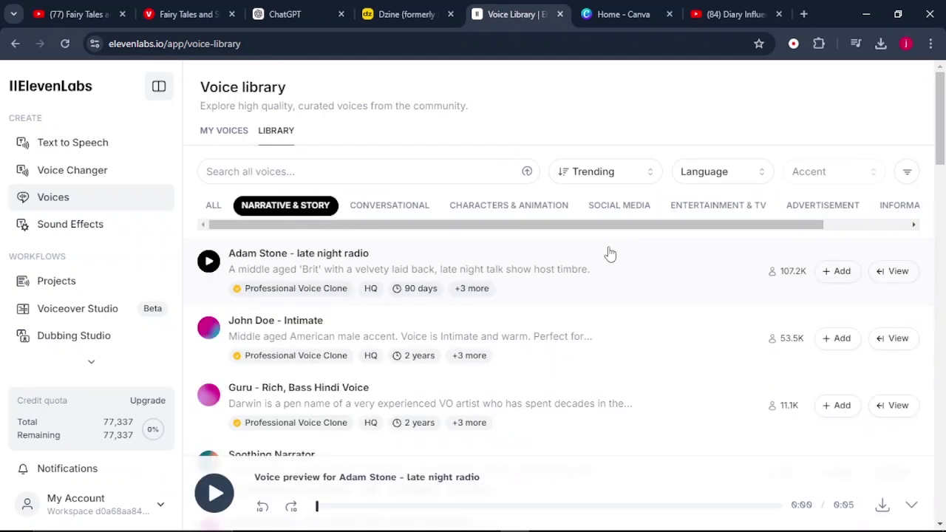
scroll(355, 299, "down", 5)
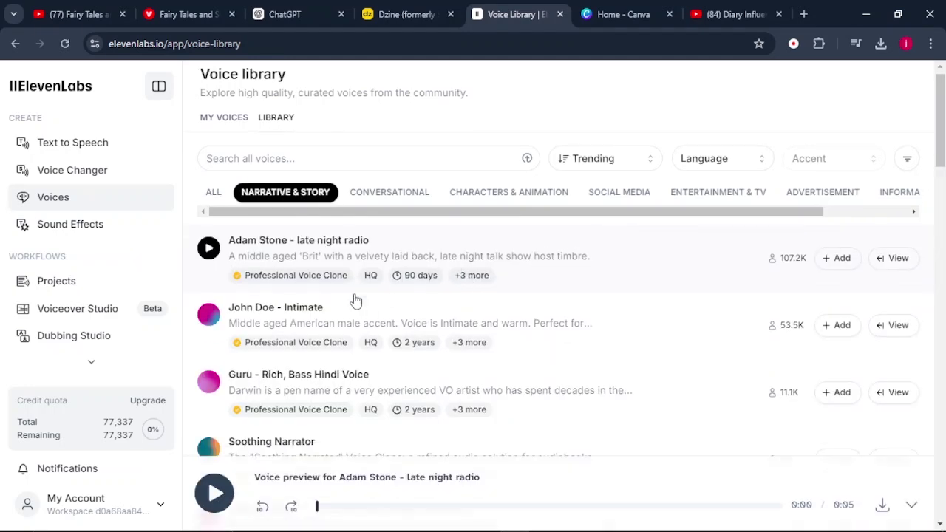
scroll(355, 299, "down", 10)
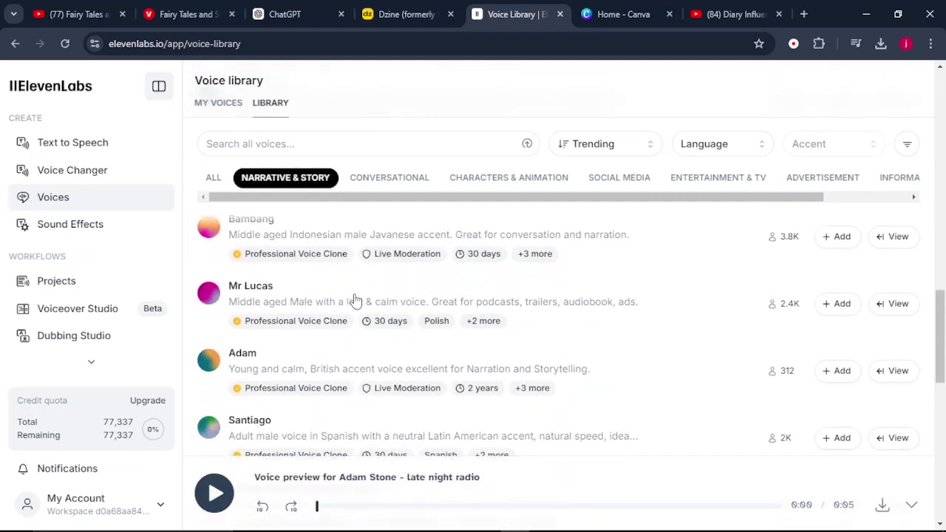
scroll(355, 299, "up", 9)
scroll(354, 299, "up", 4)
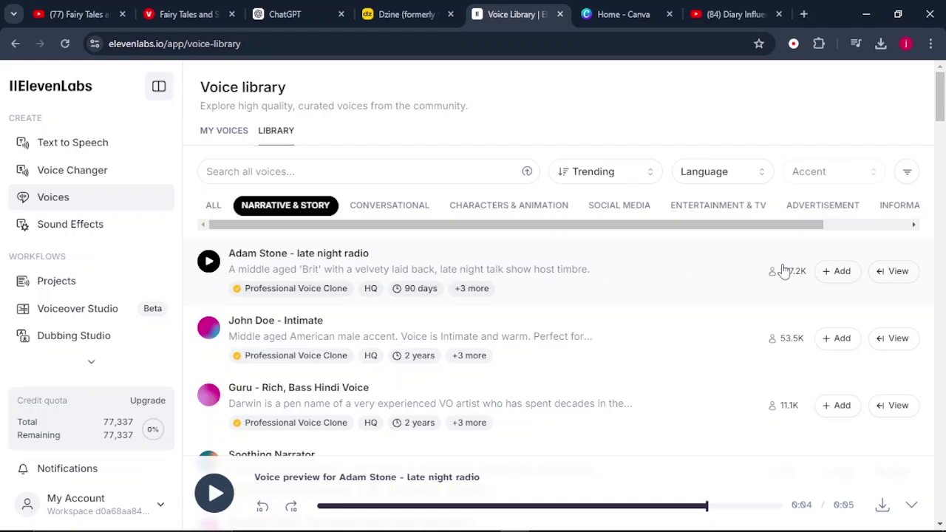
left_click(831, 277)
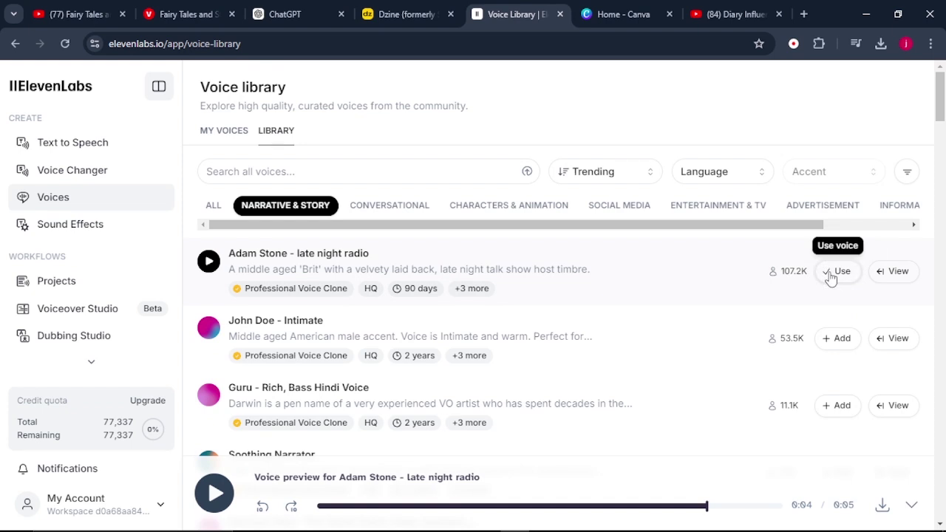
- Choose the Adam Stone voice on the ElevenLabs Text to Speech page
left_click(66, 149)
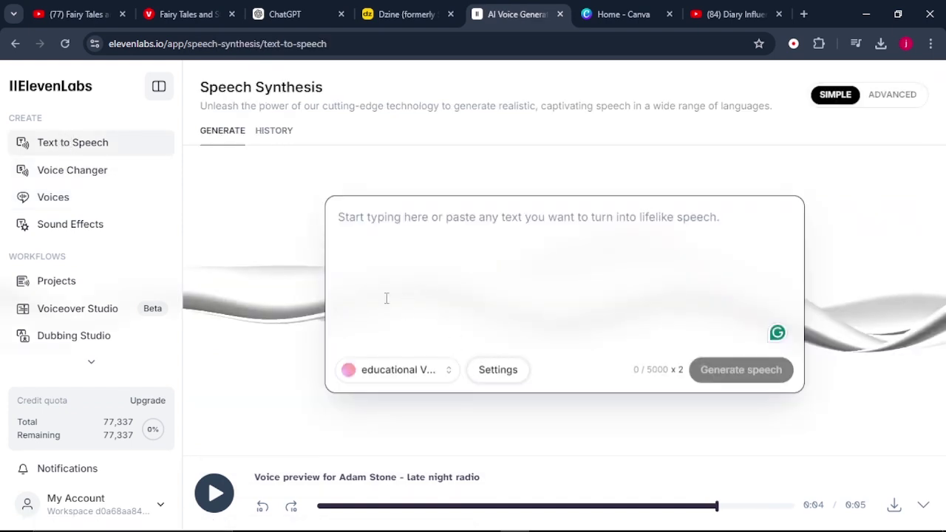
left_click(386, 379)
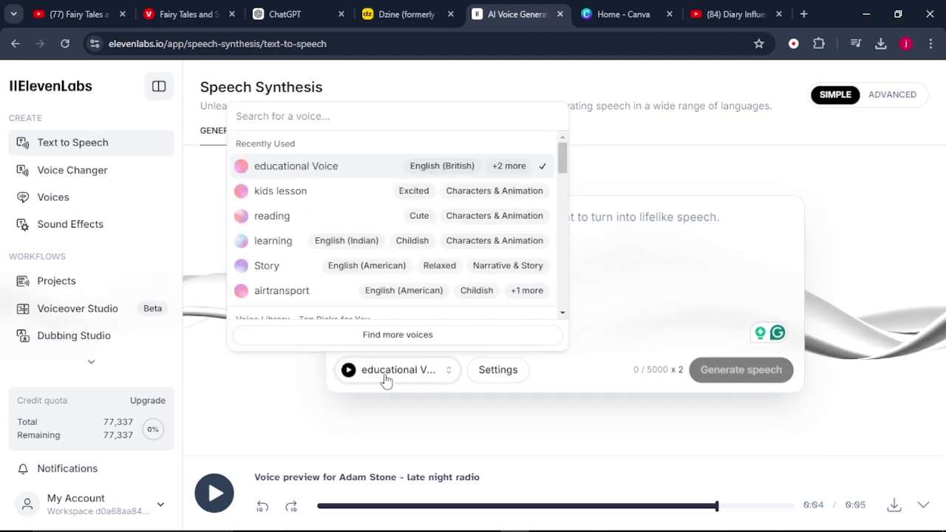
scroll(311, 244, "down", 1)
scroll(311, 244, "down", 2)
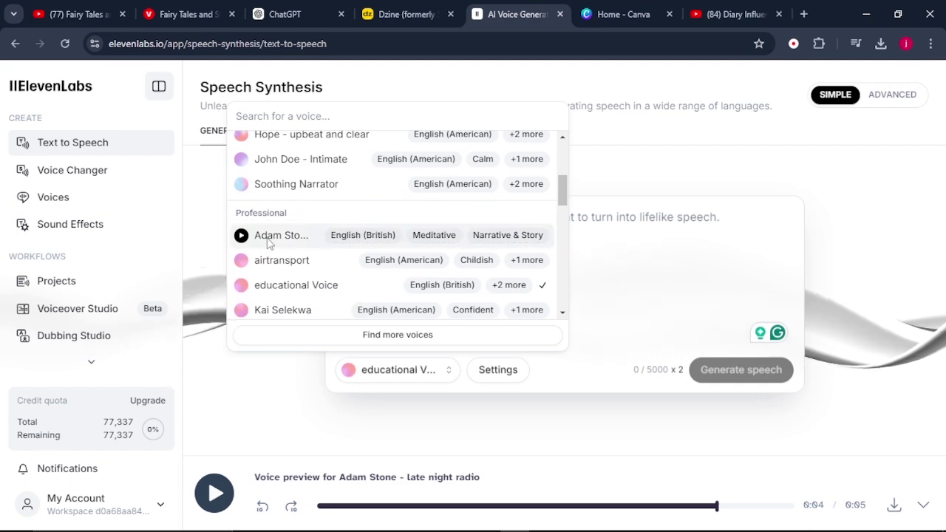
left_click(270, 240)
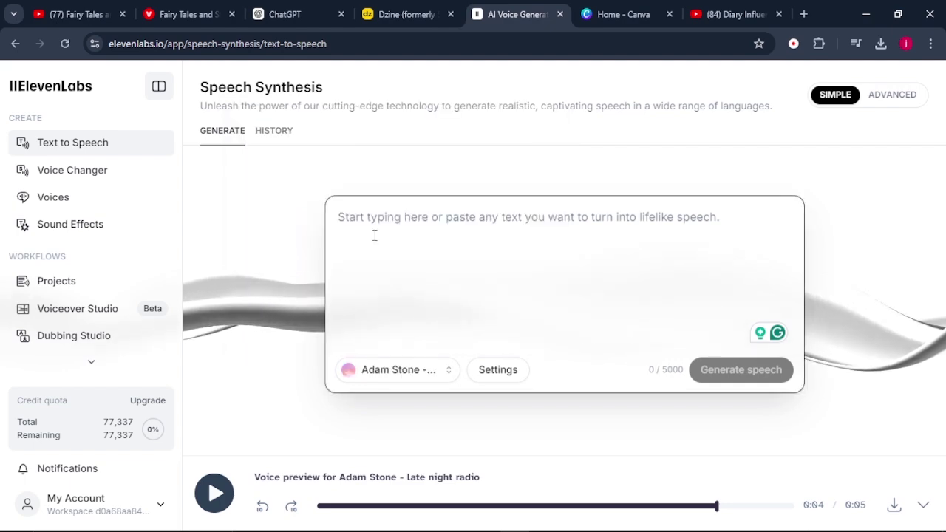
- Paste the story's first narration paragraph, generate speech and download the clip
left_click(282, 16)
scroll(619, 327, "up", 15)
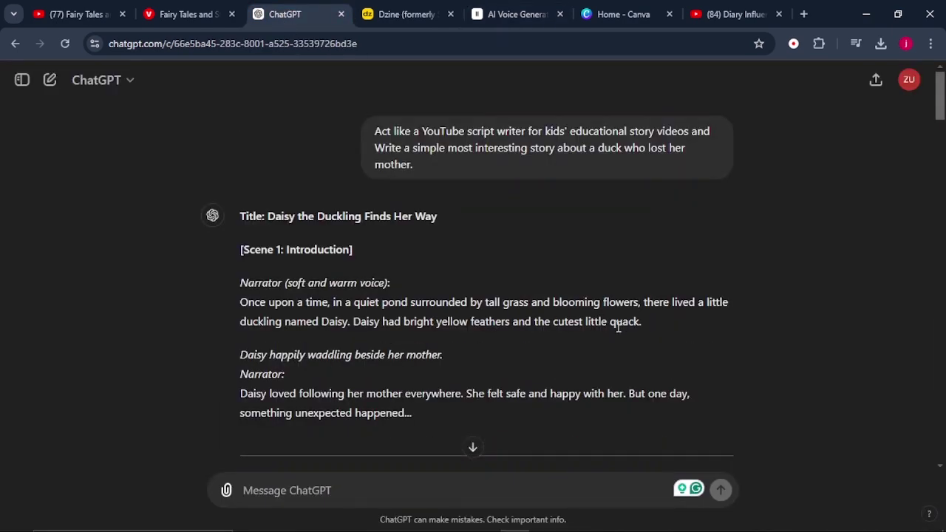
triple_click(238, 305)
right_click(240, 303)
left_click(365, 101)
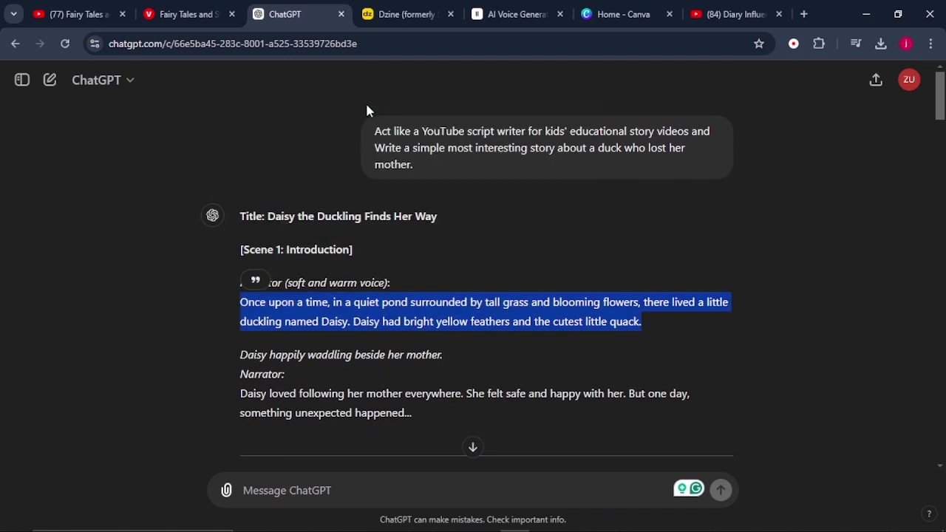
left_click(506, 14)
right_click(355, 235)
left_click(398, 383)
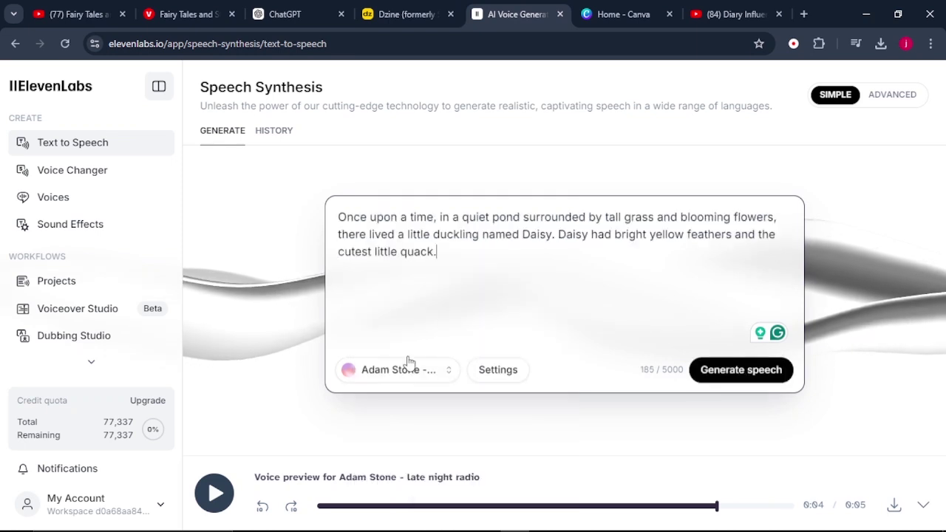
left_click(717, 375)
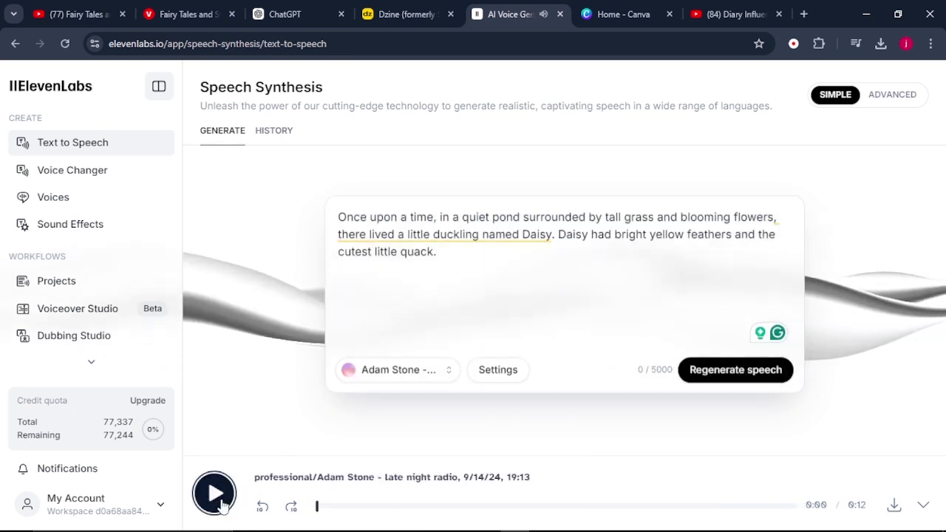
left_click(895, 506)
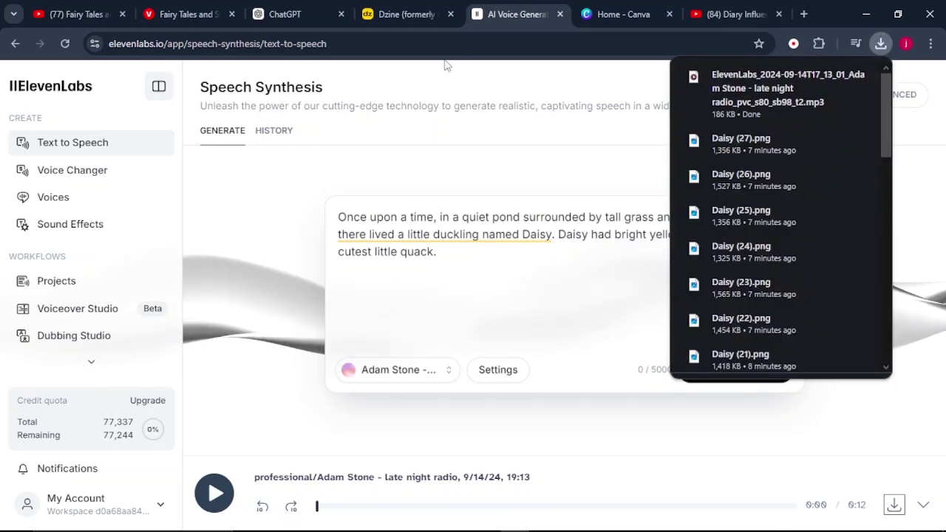
- Replace the text with the 'Daisy loved following' paragraph, generate and download its narration
left_click(300, 14)
scroll(325, 274, "down", 1)
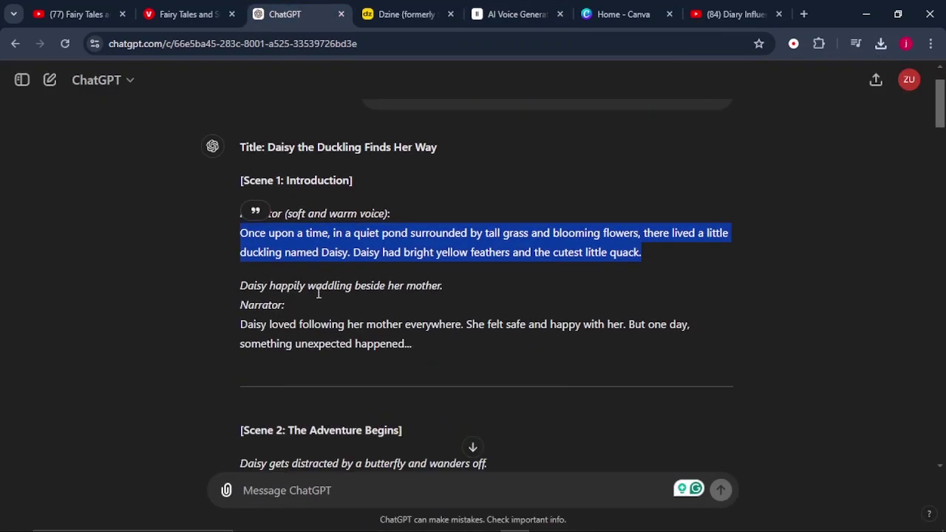
left_click_drag(411, 343, 243, 338)
right_click(318, 330)
left_click(372, 128)
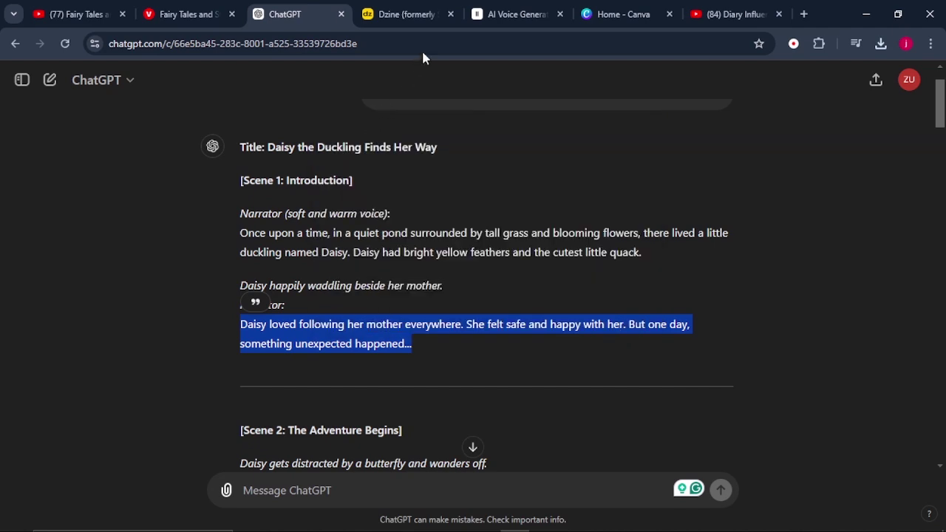
left_click(513, 14)
left_click_drag(468, 266, 334, 214)
right_click(390, 226)
left_click(434, 326)
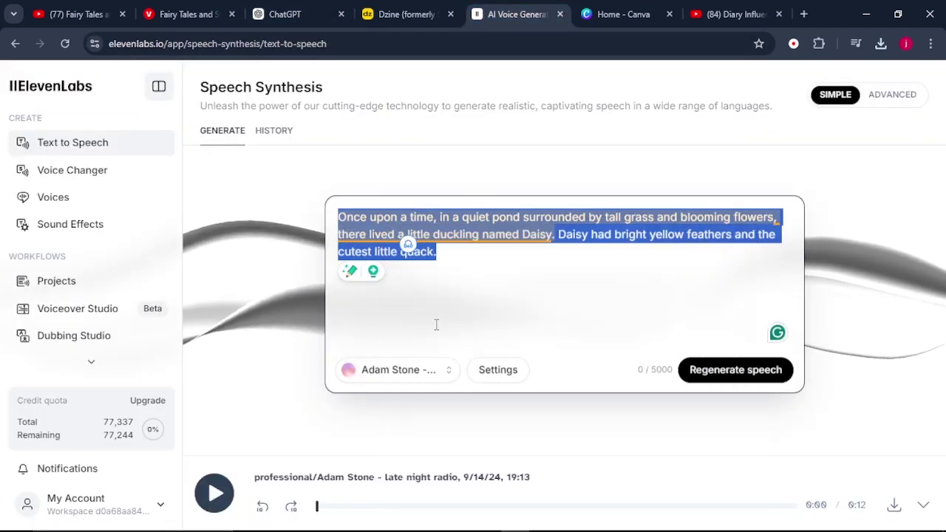
left_click(768, 373)
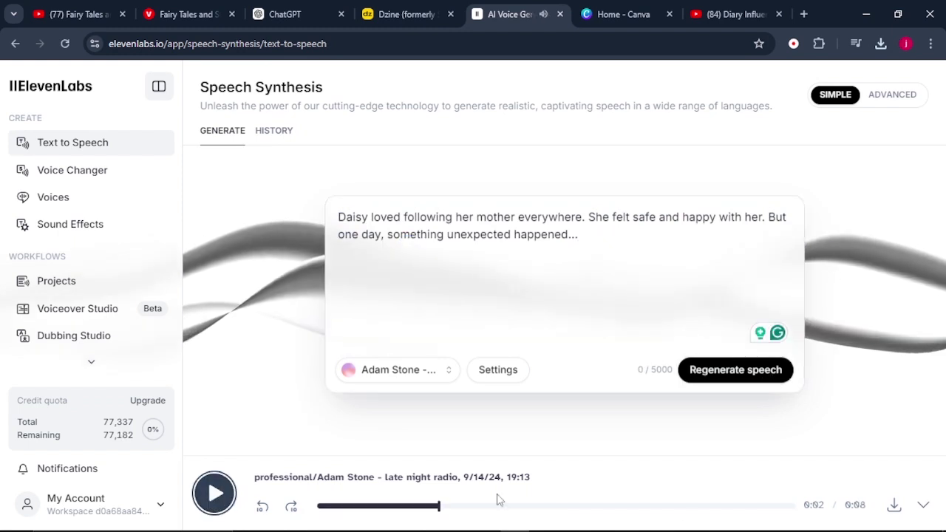
left_click(894, 506)
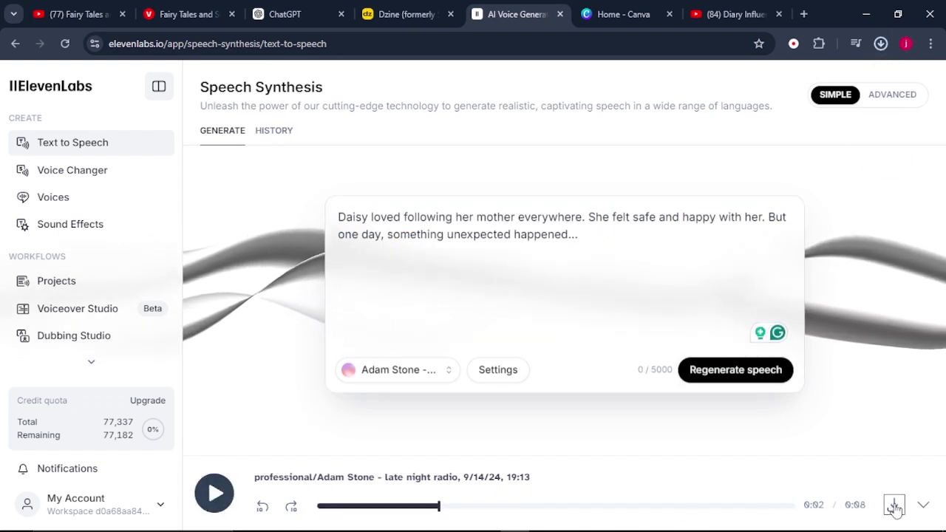
- Scroll through the ChatGPT story script, then return to ElevenLabs Text to Speech
left_click(281, 14)
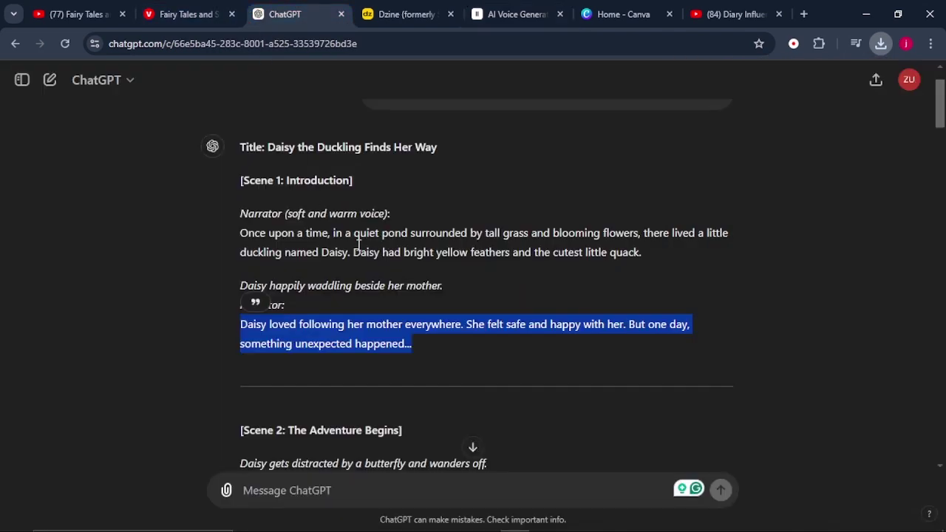
scroll(364, 285, "down", 3)
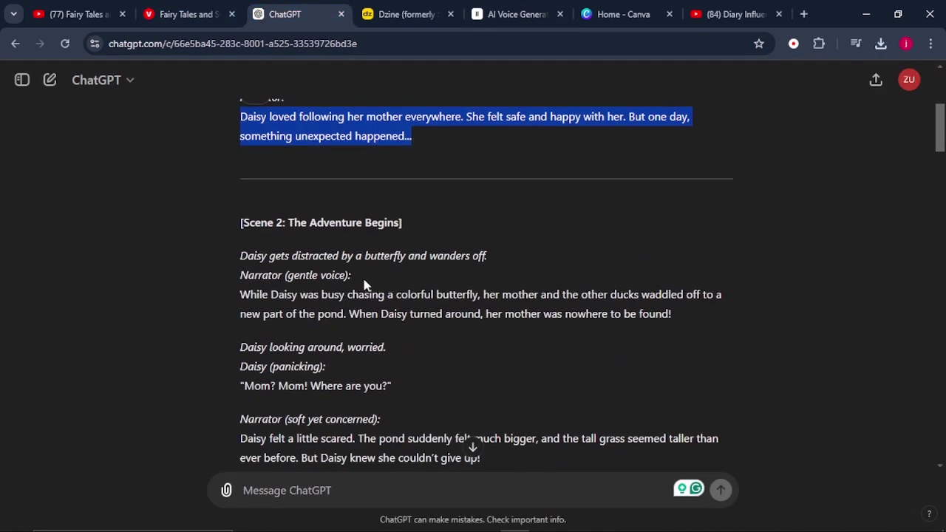
scroll(364, 285, "up", 1)
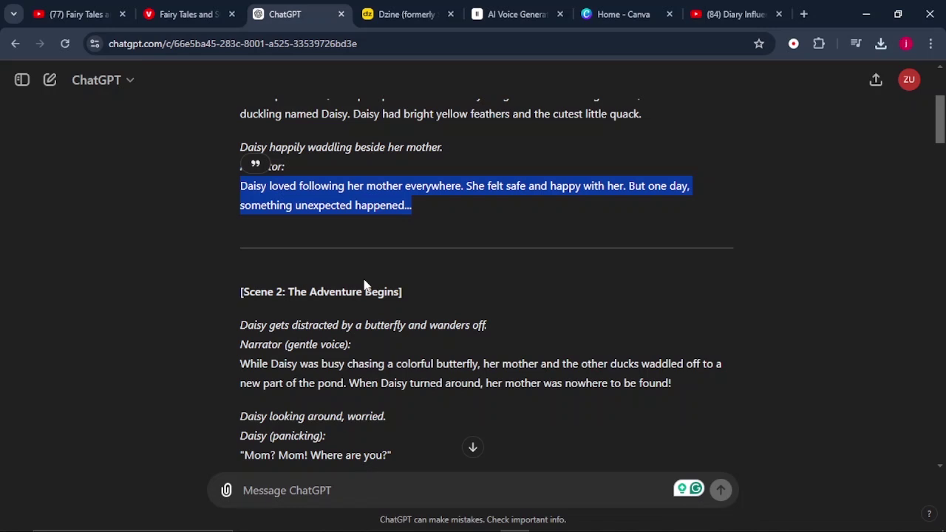
scroll(364, 285, "up", 3)
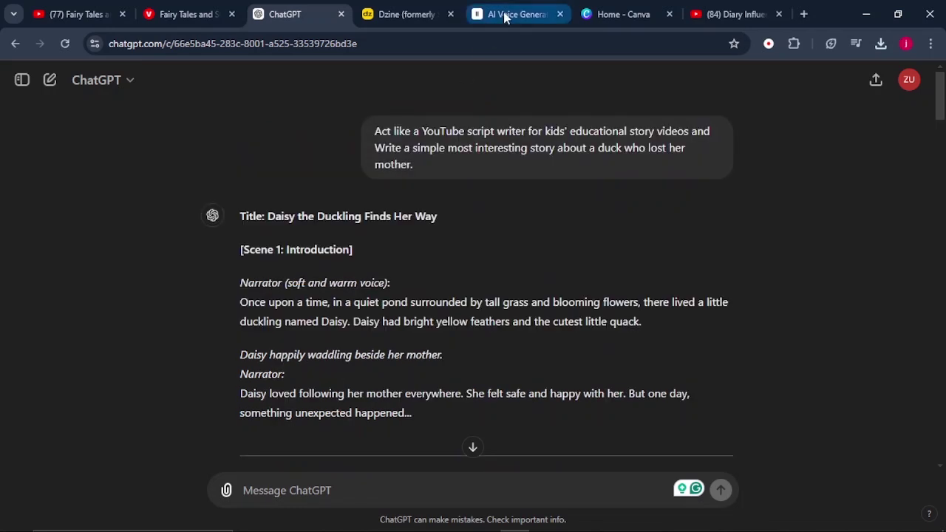
left_click(517, 14)
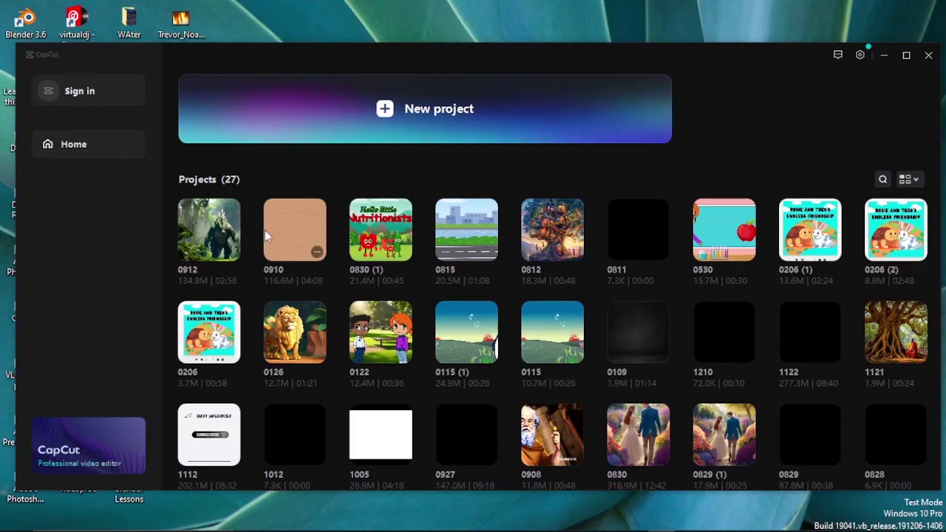
- Start a new CapCut project, opening the empty 0914 editor
left_click(381, 122)
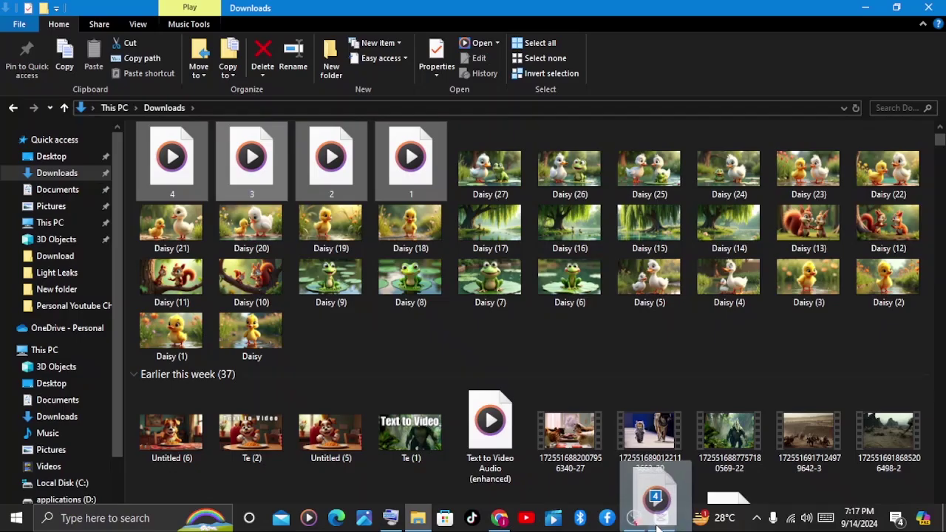
- Import the four voiceover mp3s and place 1.mp3 at the timeline start
left_click_drag(165, 158, 194, 201)
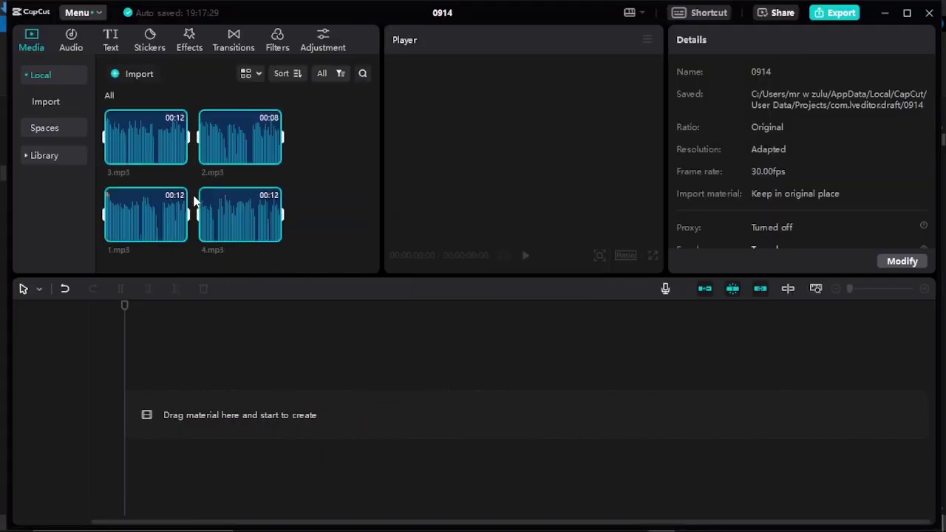
left_click(292, 172)
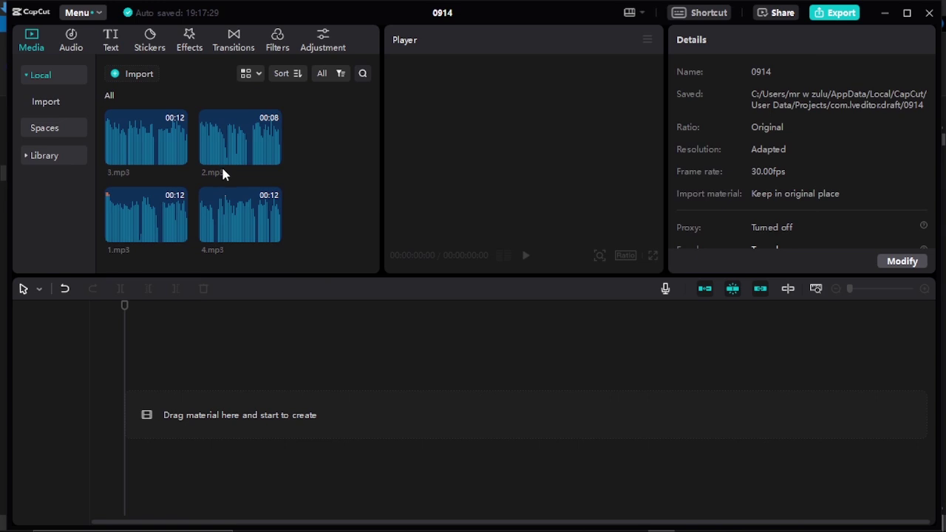
mouse_move(122, 251)
left_click_drag(140, 243, 122, 448)
- Append 2.mp3, 3.mp3 and 4.mp3 in order, then import the Daisy PNGs into Media
left_click(271, 155)
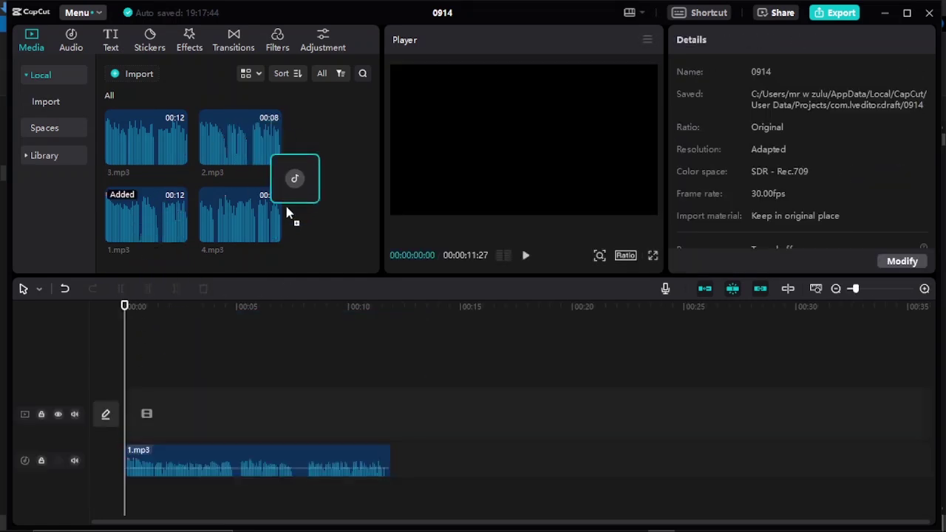
mouse_move(126, 139)
left_click_drag(129, 143, 566, 467)
left_click_drag(211, 211, 827, 468)
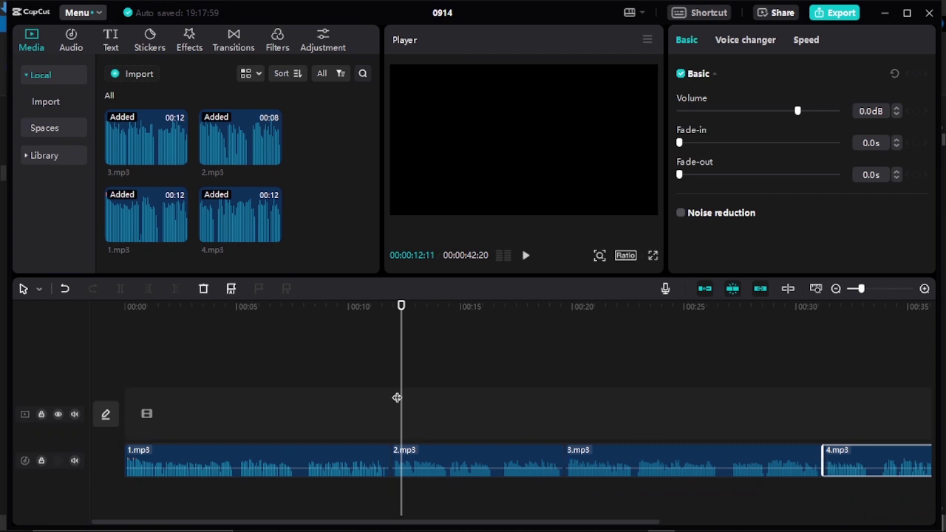
left_click_drag(397, 398, 301, 260)
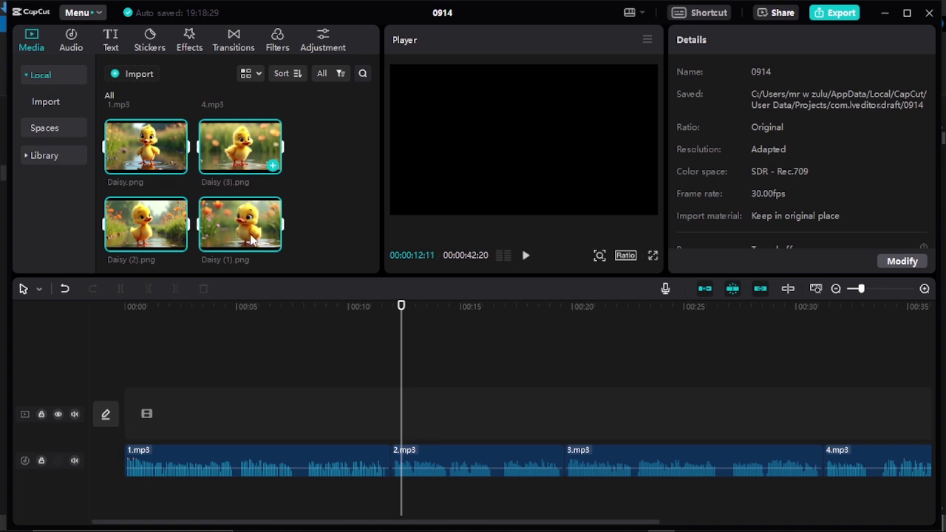
- Lay Daisy.png, Daisy (3), (2), (1) and four more Daisy images onto the video track in order
left_click_drag(144, 155, 125, 426)
left_click(125, 427)
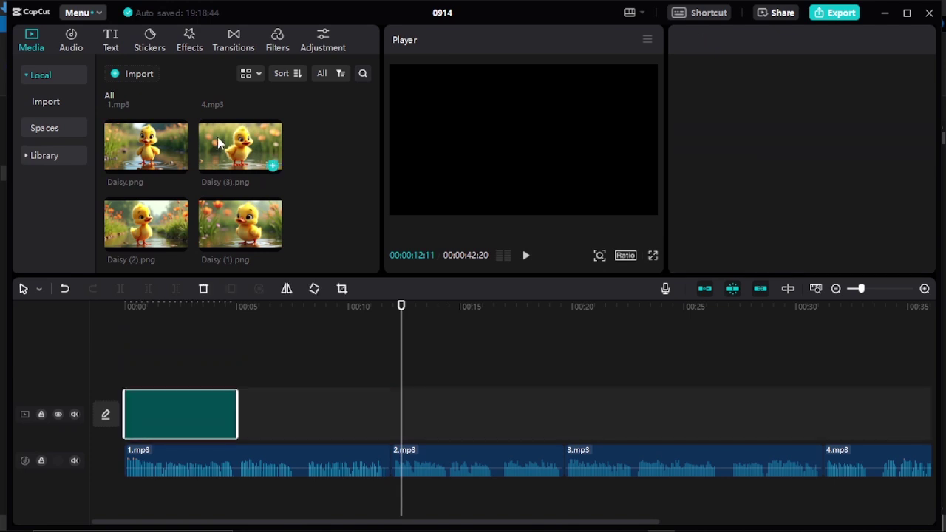
left_click_drag(218, 142, 232, 417)
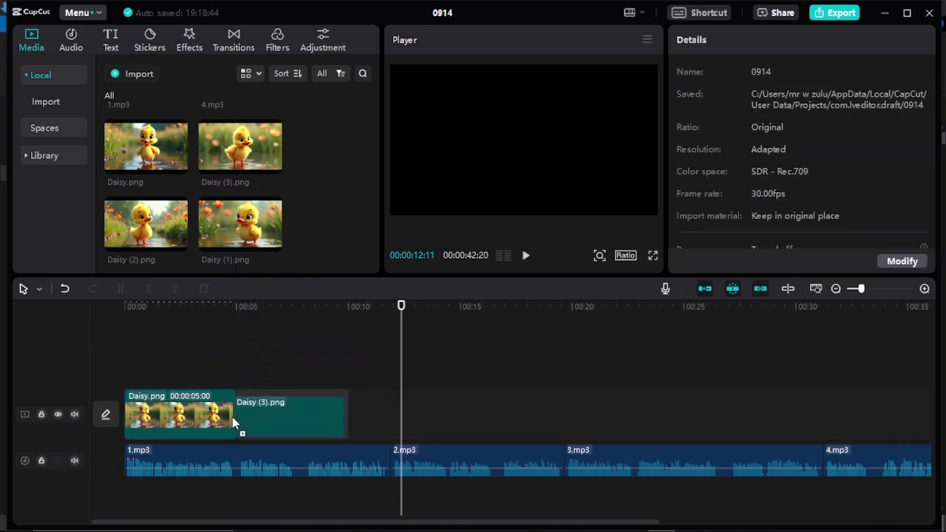
left_click_drag(184, 254, 353, 419)
left_click_drag(225, 213, 458, 418)
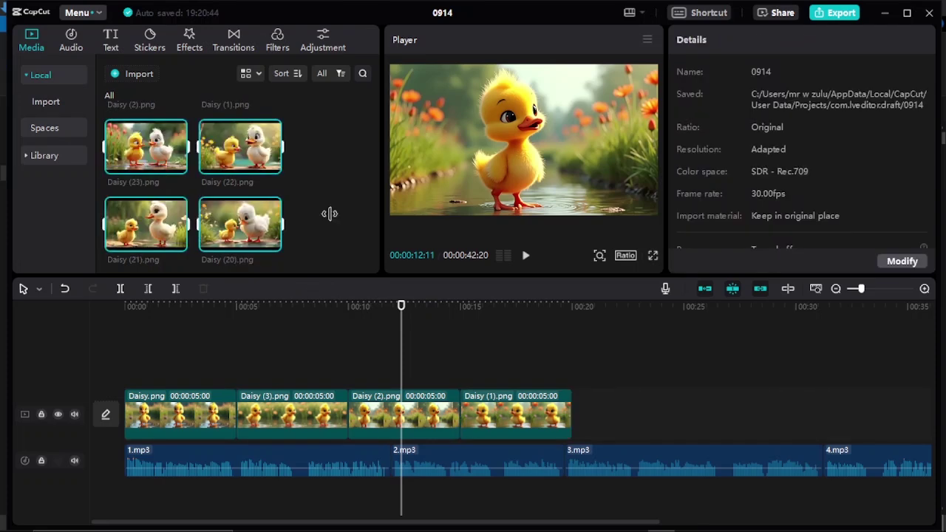
left_click_drag(329, 213, 573, 409)
left_click(515, 306)
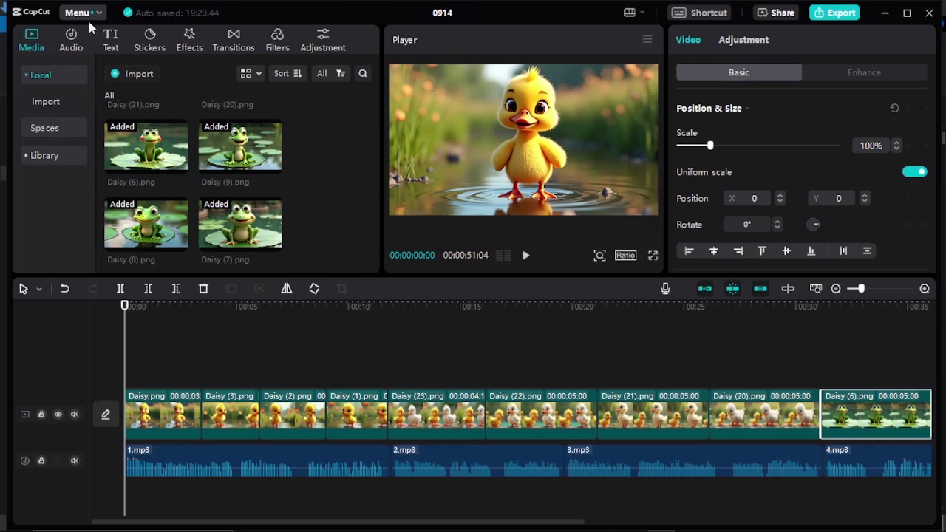
- Create auto captions from the narration via Text > Auto captions
left_click(109, 44)
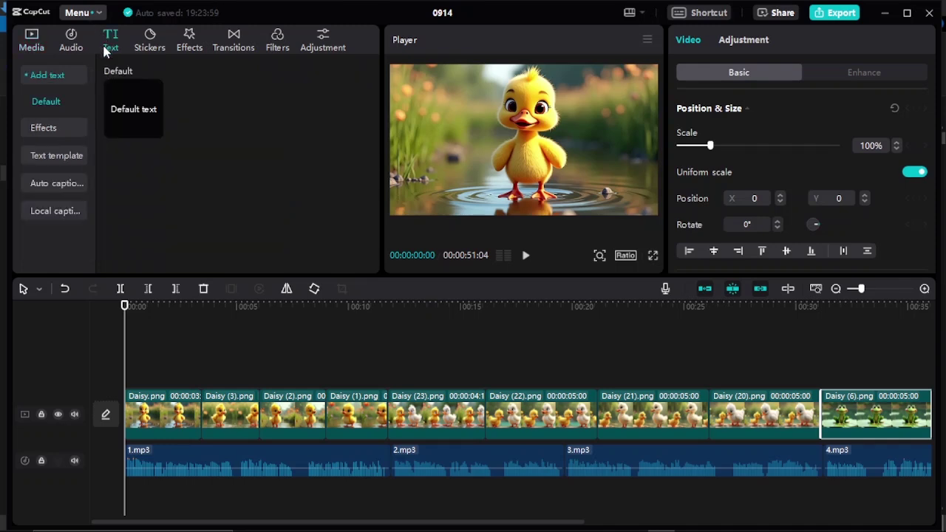
left_click(45, 186)
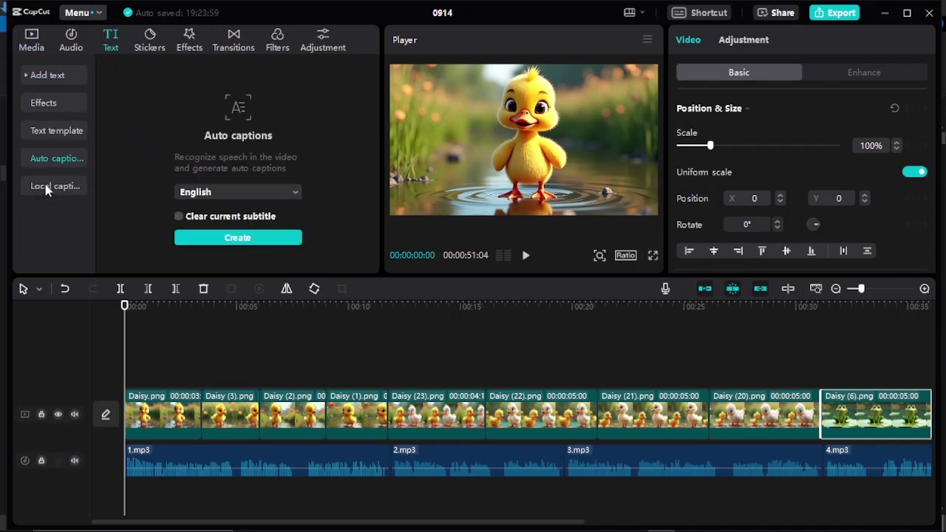
left_click(236, 240)
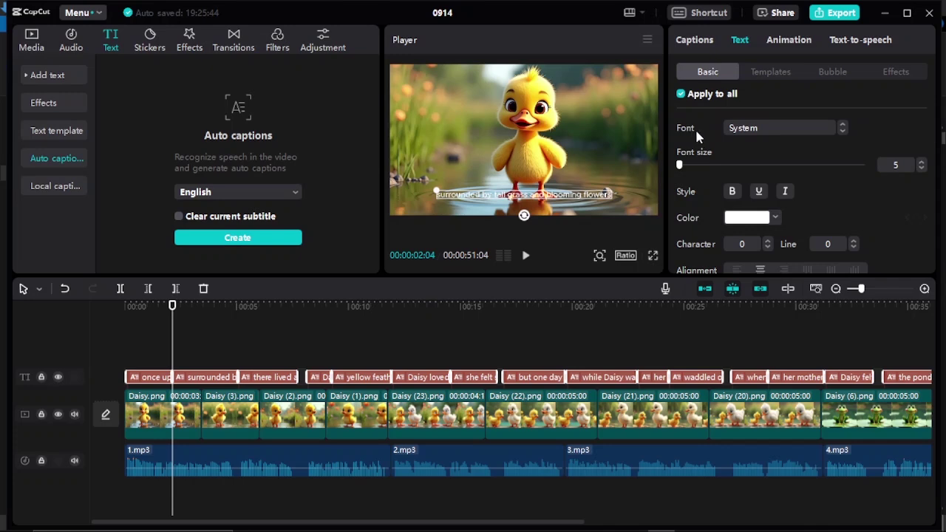
- Scroll through the generated captions and preview the 'ONCE UPON A TIME' caption
scroll(776, 130, "down", 1)
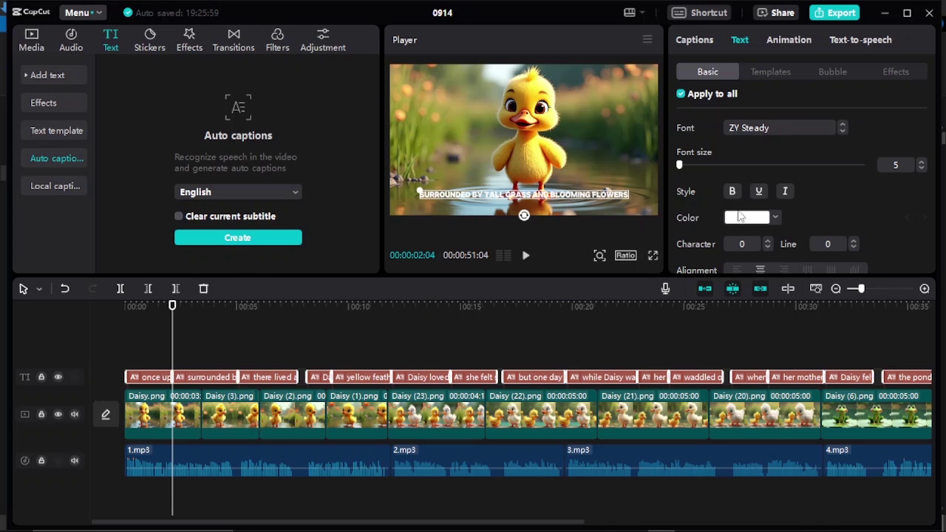
scroll(738, 225, "down", 3)
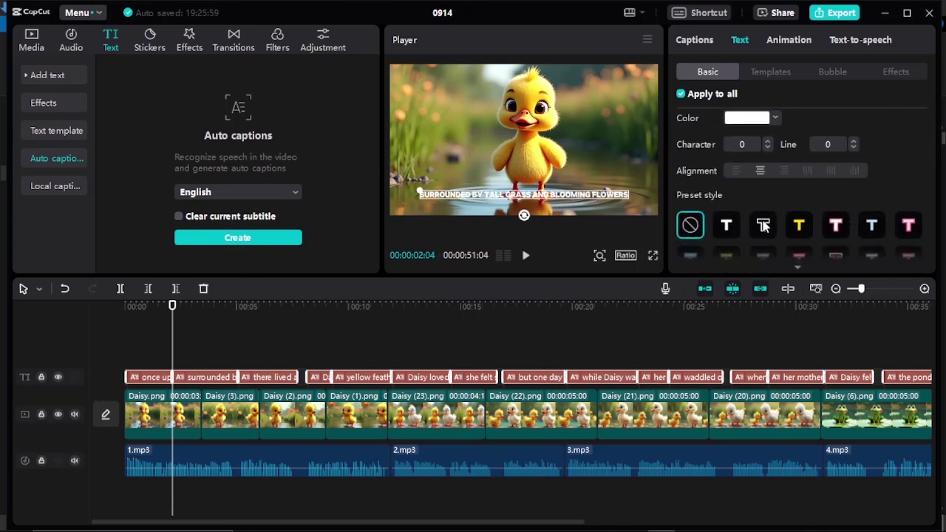
scroll(787, 212, "down", 3)
scroll(788, 217, "up", 3)
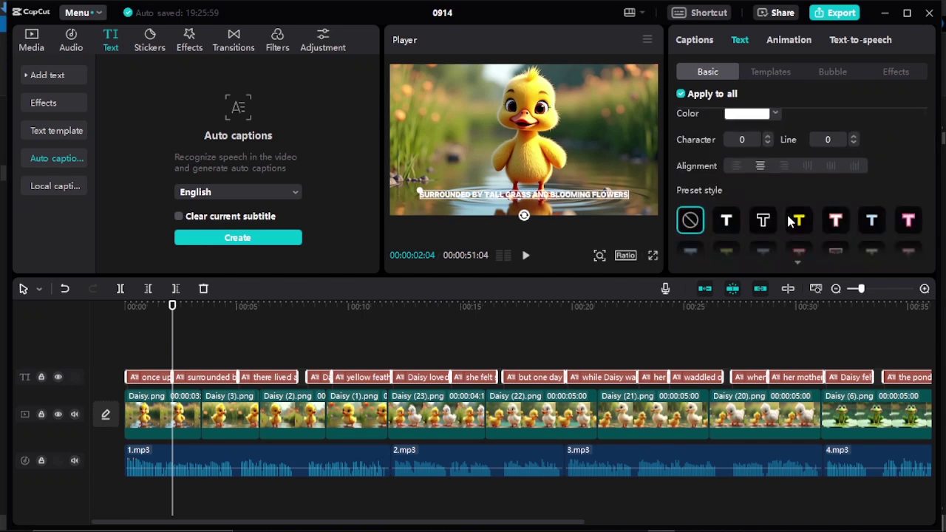
scroll(788, 216, "down", 2)
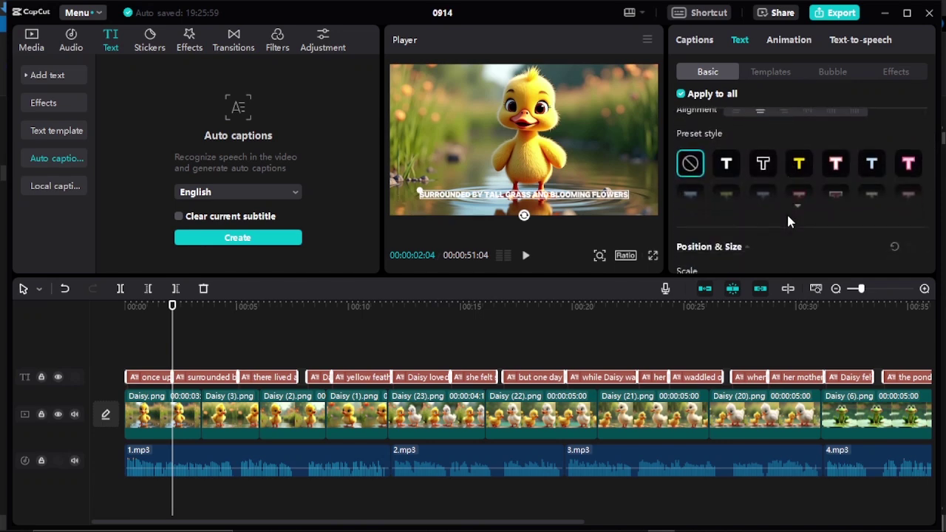
left_click(159, 307)
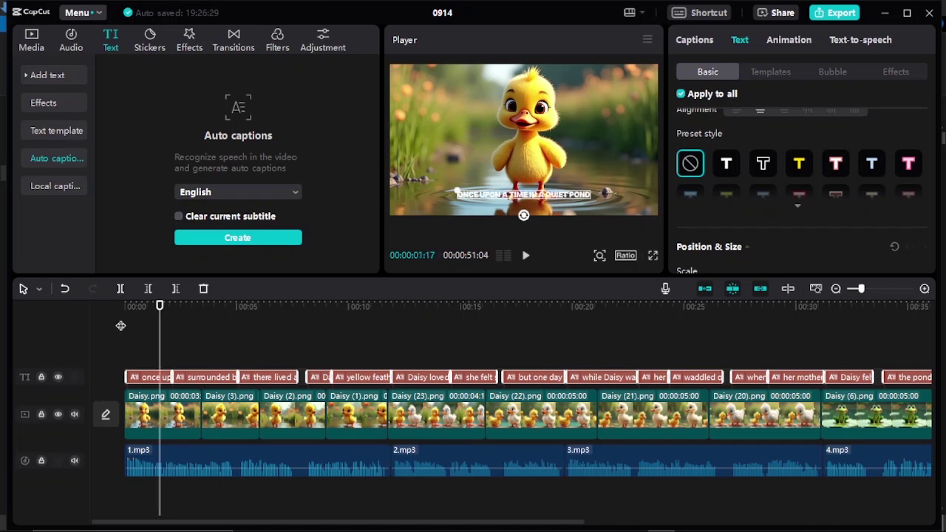
- Give the first Daisy.png clip a Zoom 1 intro animation and return to the video start
left_click(174, 421)
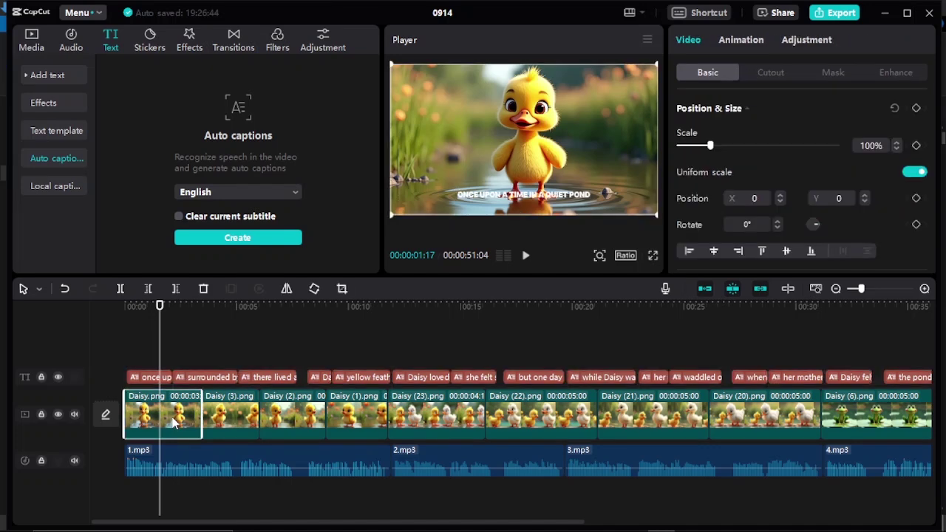
left_click(743, 40)
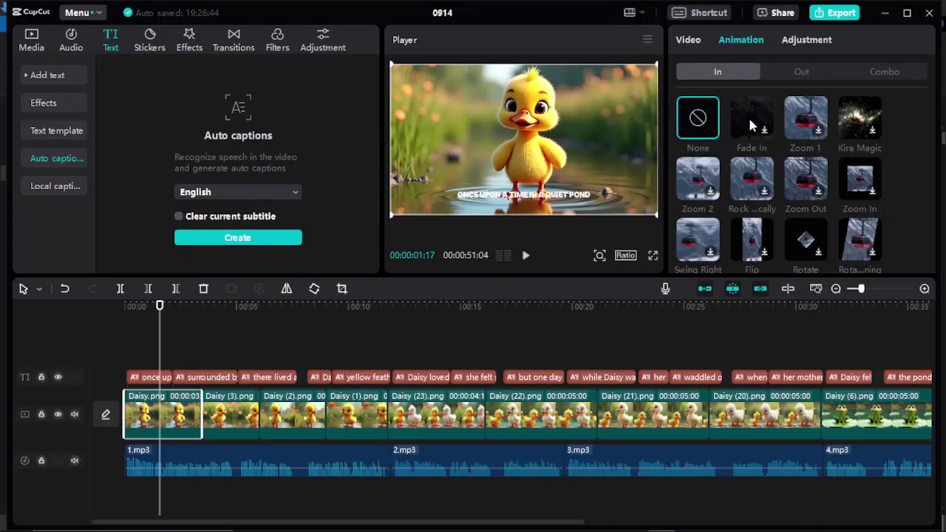
left_click(694, 181)
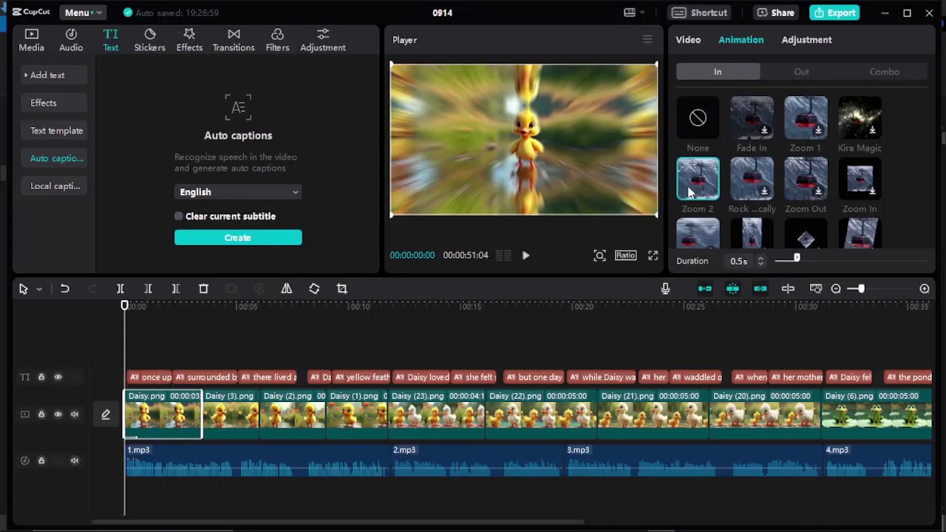
left_click(805, 122)
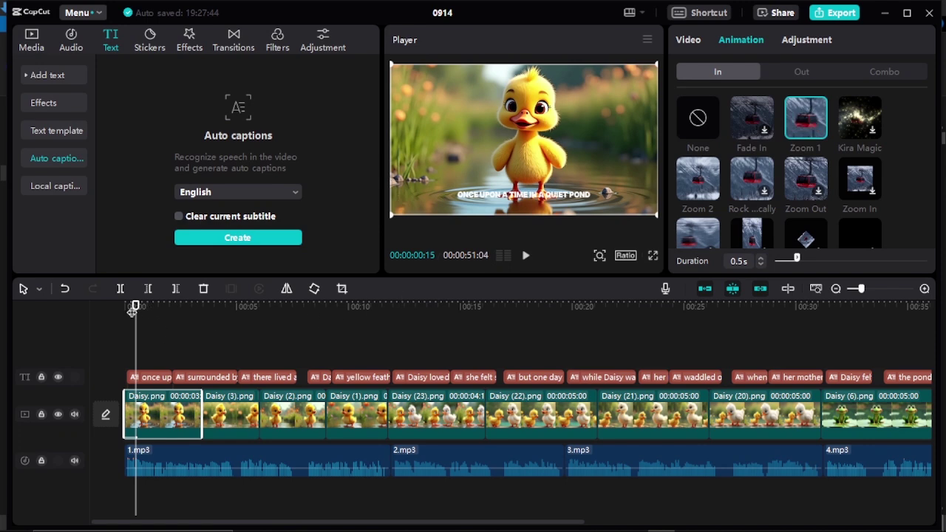
left_click_drag(146, 304, 105, 313)
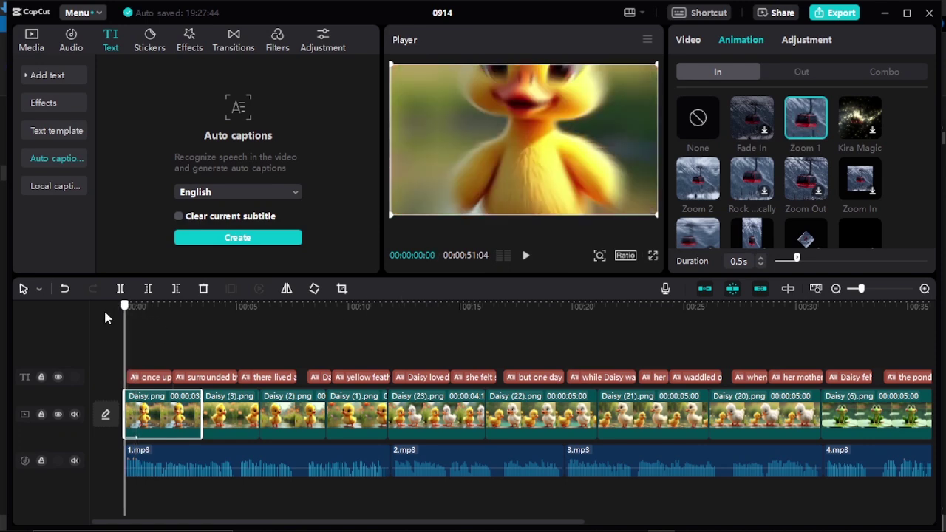
- Check animations on Daisy (3), (2), (1), (23) and (22), then open Export and select the title
left_click(233, 420)
left_click(295, 418)
left_click(338, 422)
left_click(411, 419)
left_click(501, 416)
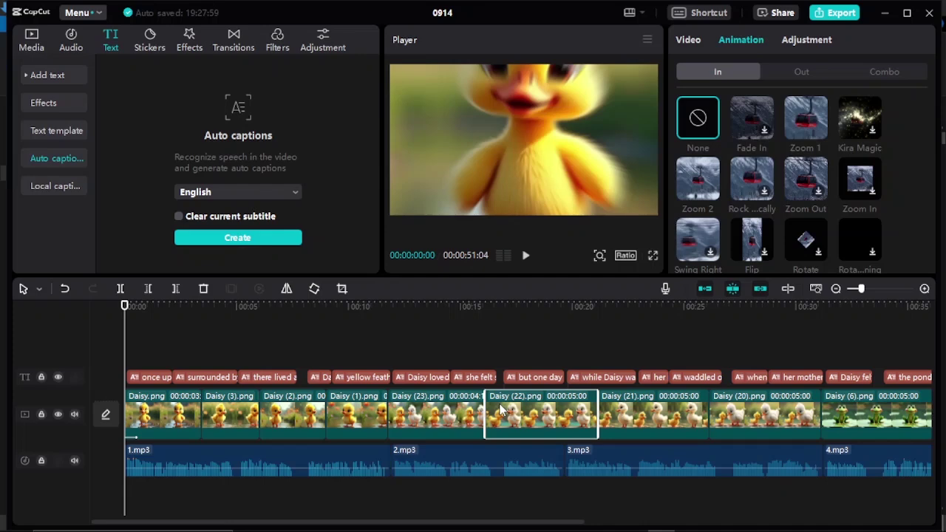
key("ctrl+z")
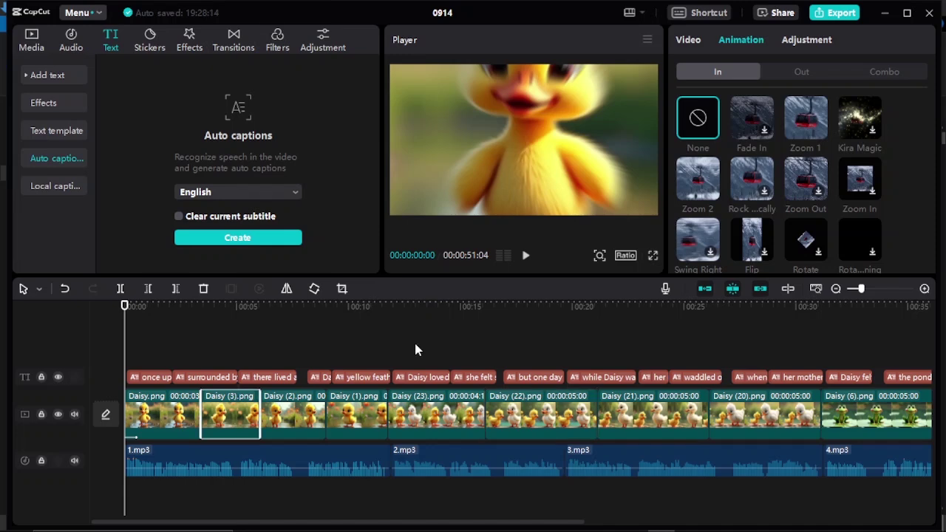
left_click(839, 14)
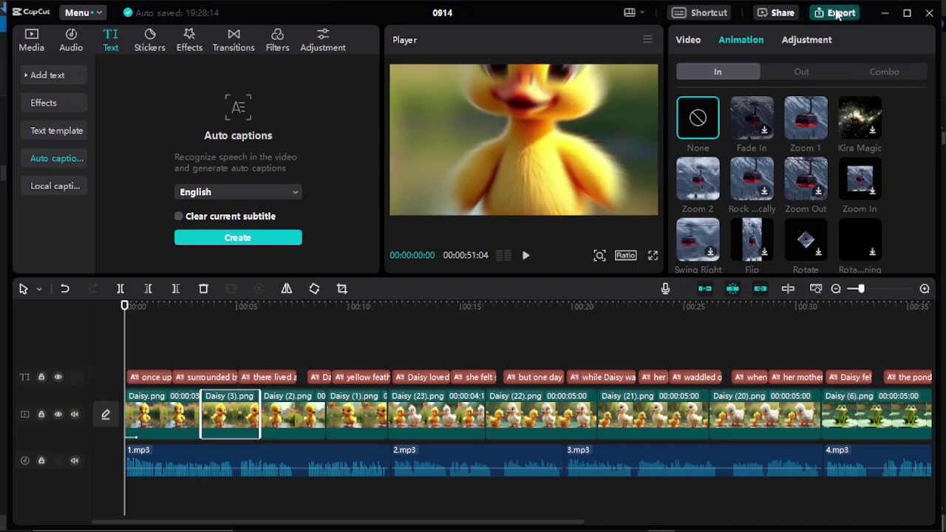
left_click(637, 92)
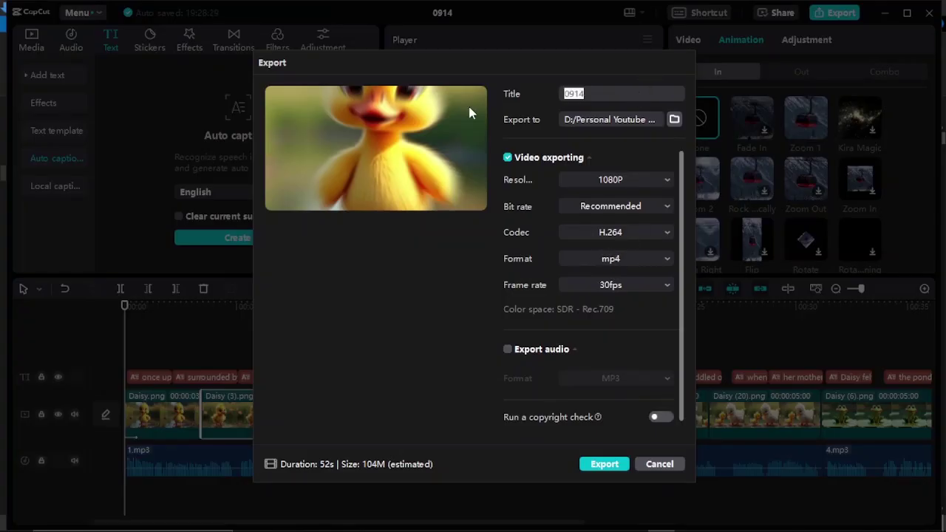